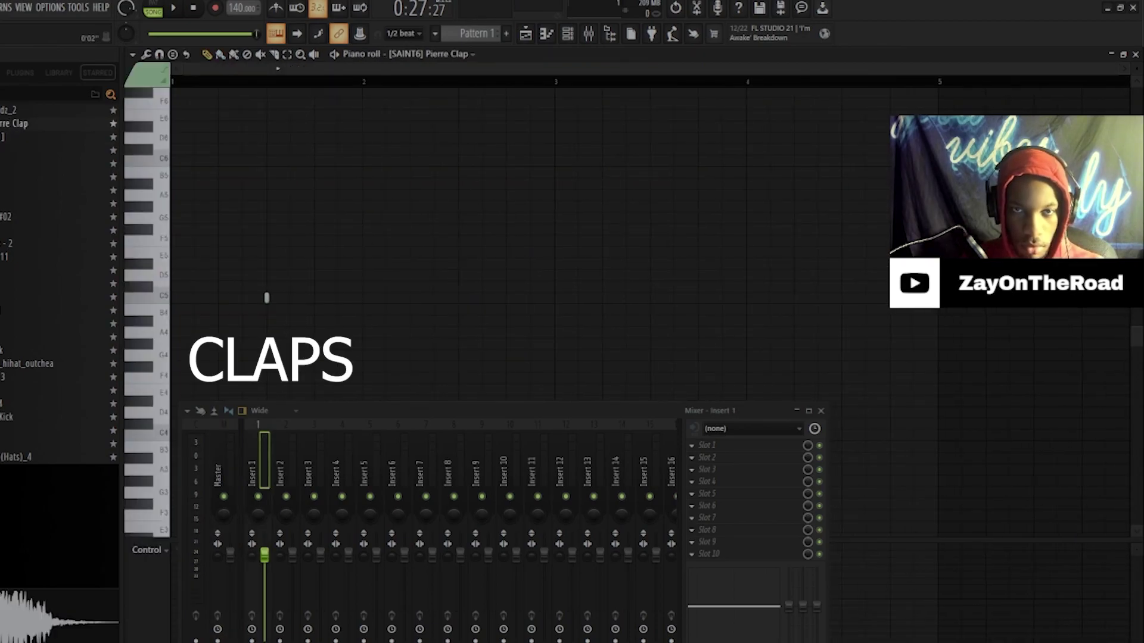
Step: Repeat the one-bar clap pattern until it fills eight bars during playback, and show the Playlist
key("space")
key("ctrl+b")
key("ctrl+b")
key("ctrl+b")
key("ctrl+b")
key("ctrl+b")
key("ctrl+b")
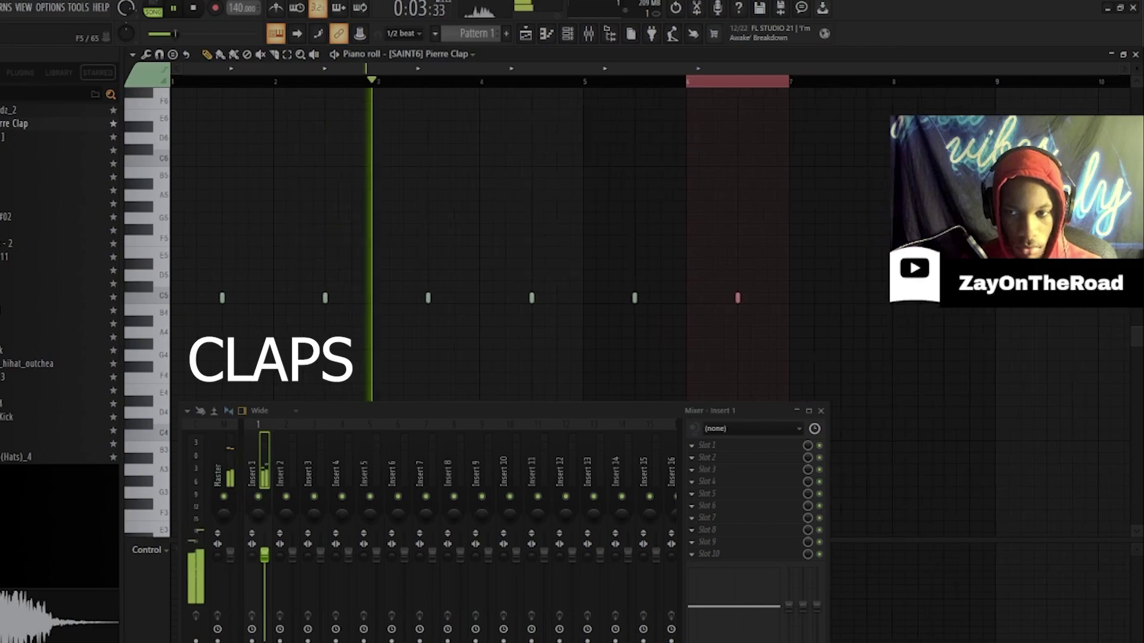
key("Escape")
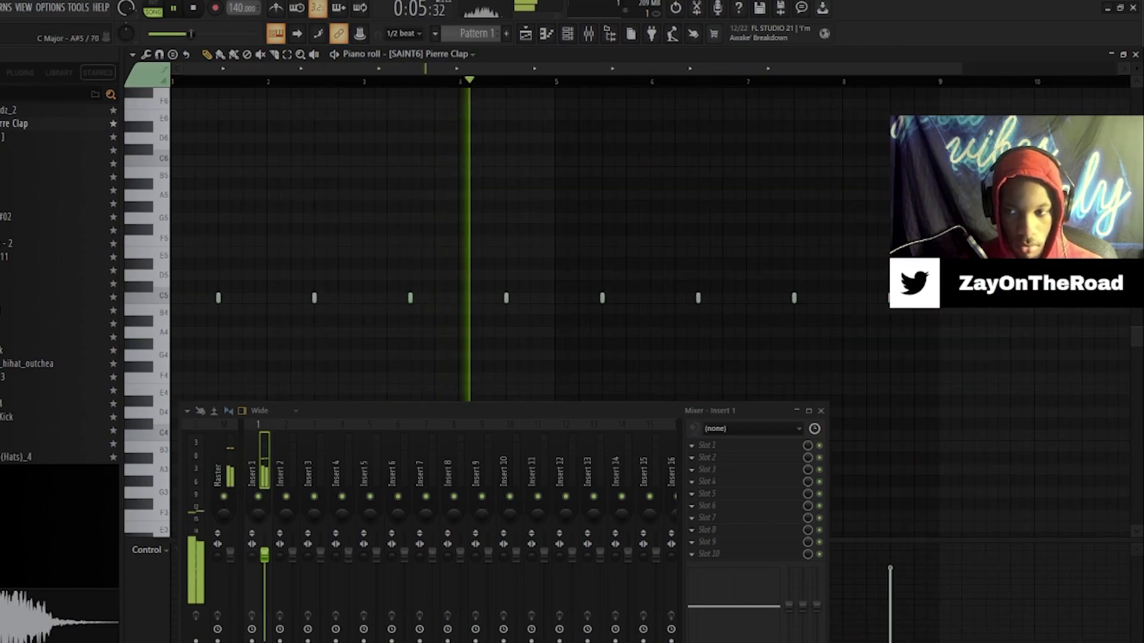
key("F5")
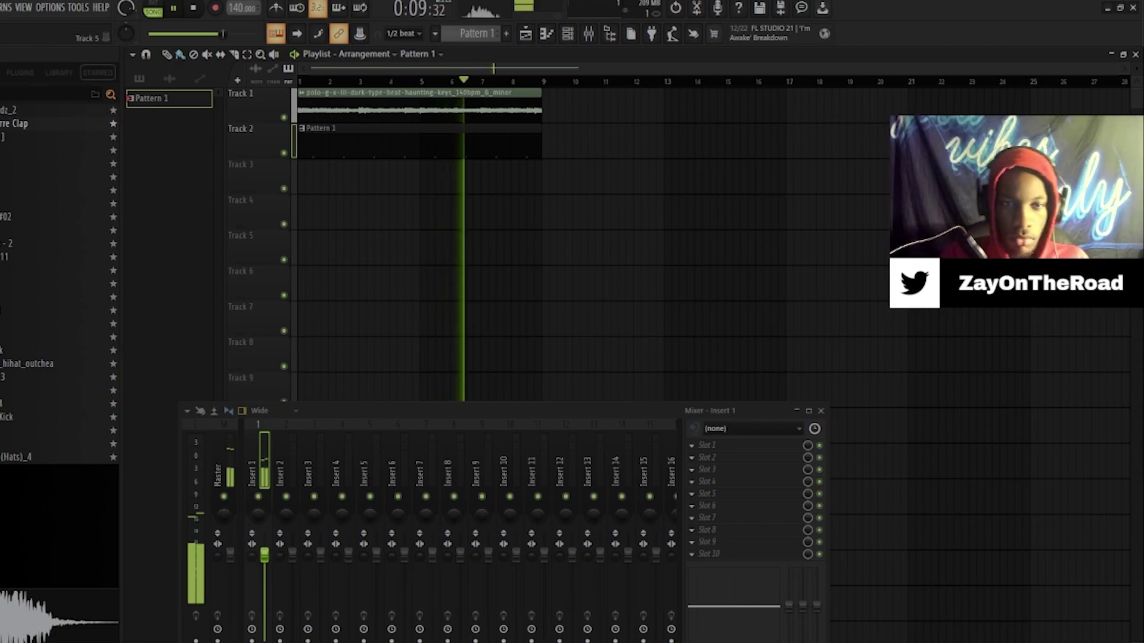
Step: Record kick hits on C5 in the [SC] Kick channel from bar 3 onward while the arrangement plays
key("F6")
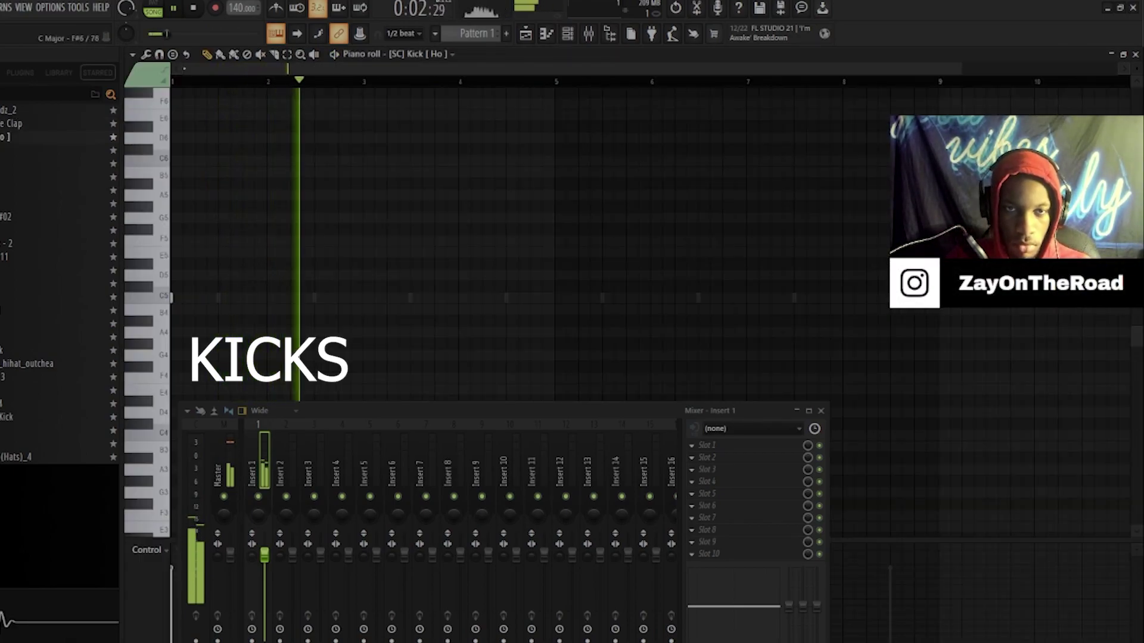
key("z")
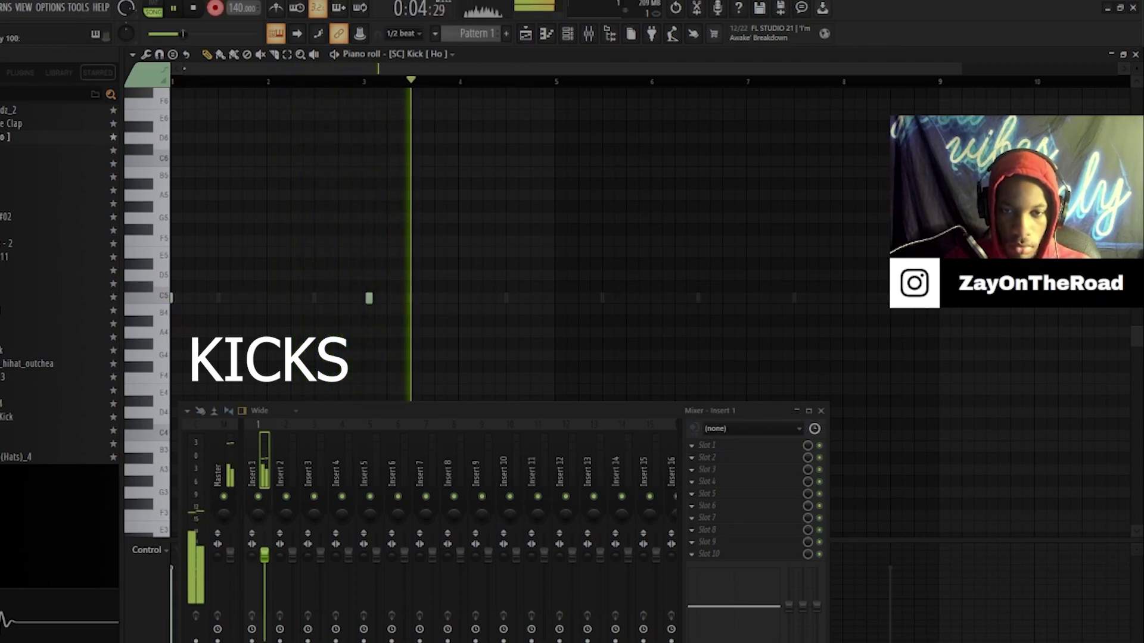
key("z")
key("z")
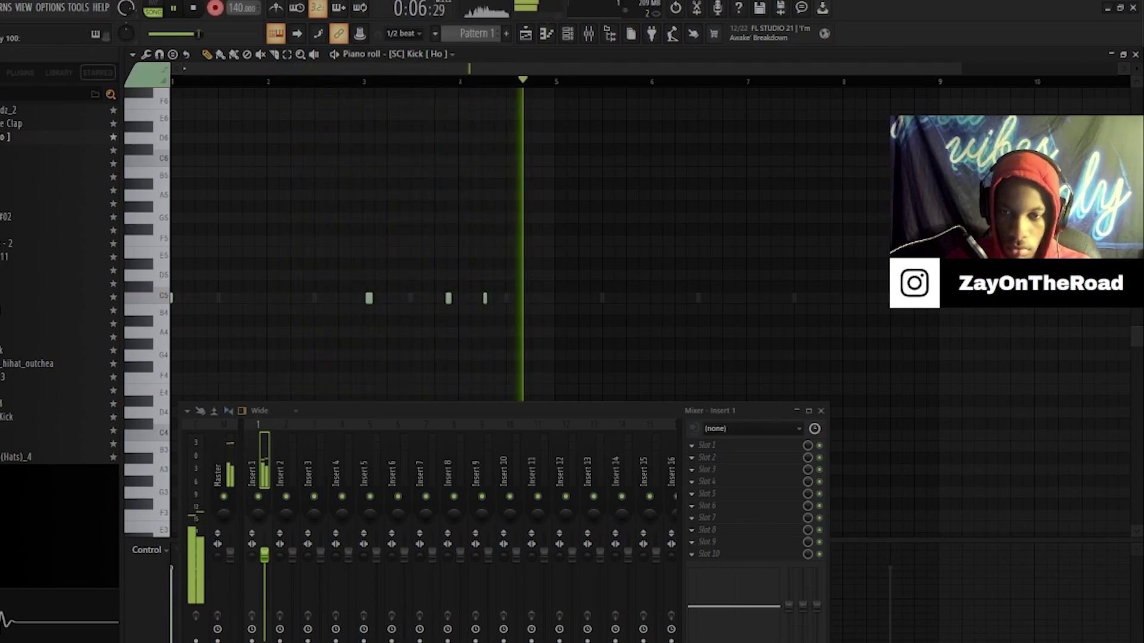
key("z")
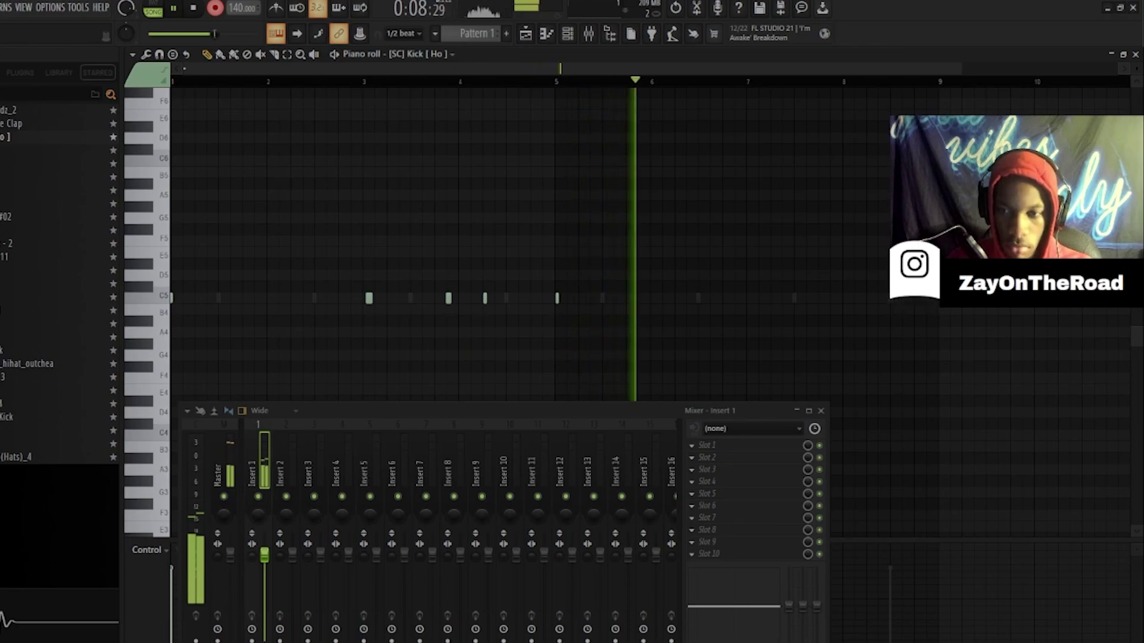
key("z")
key("z")
key("z")
key("z")
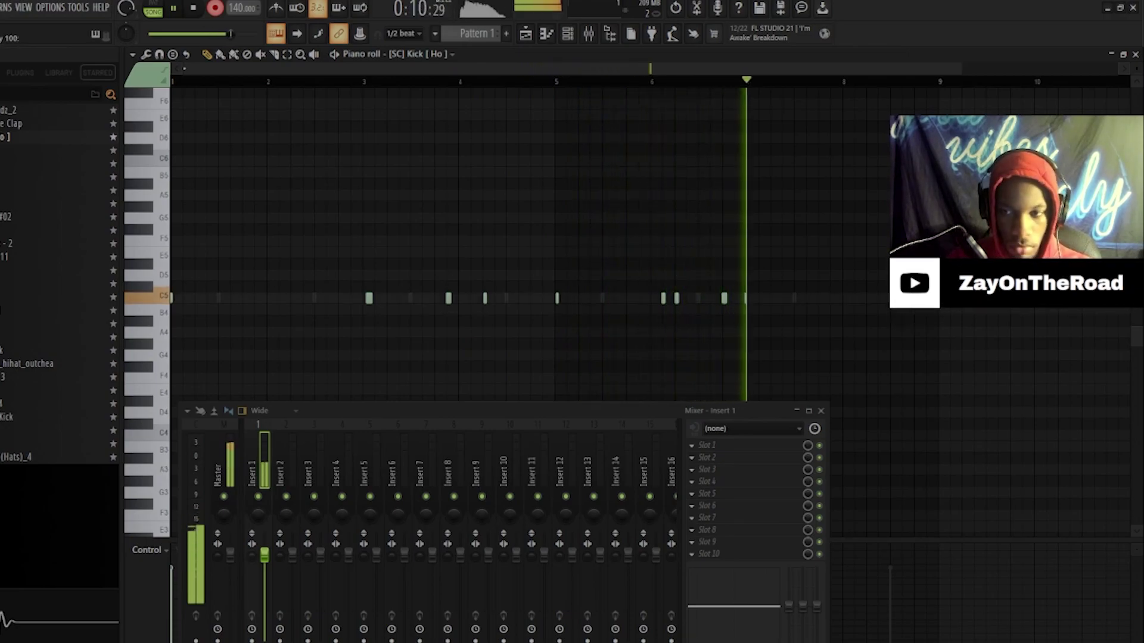
key("z")
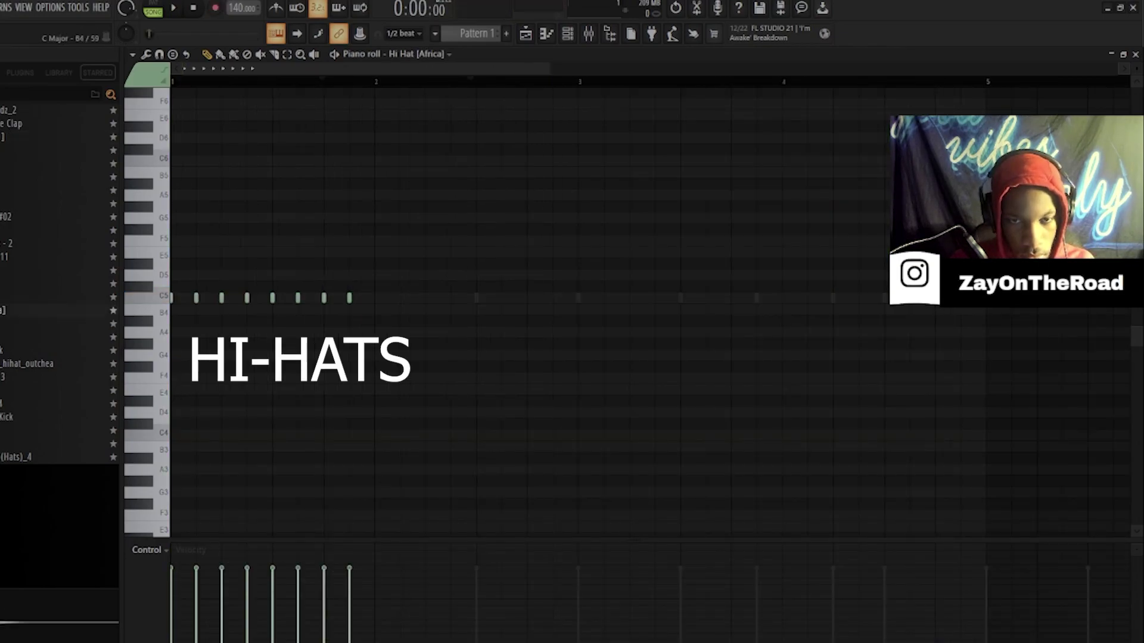
Step: Lower the velocities of the third, fourth, sixth, seventh and eighth hi-hat notes in bar 1 to varying levels during playback
key("space")
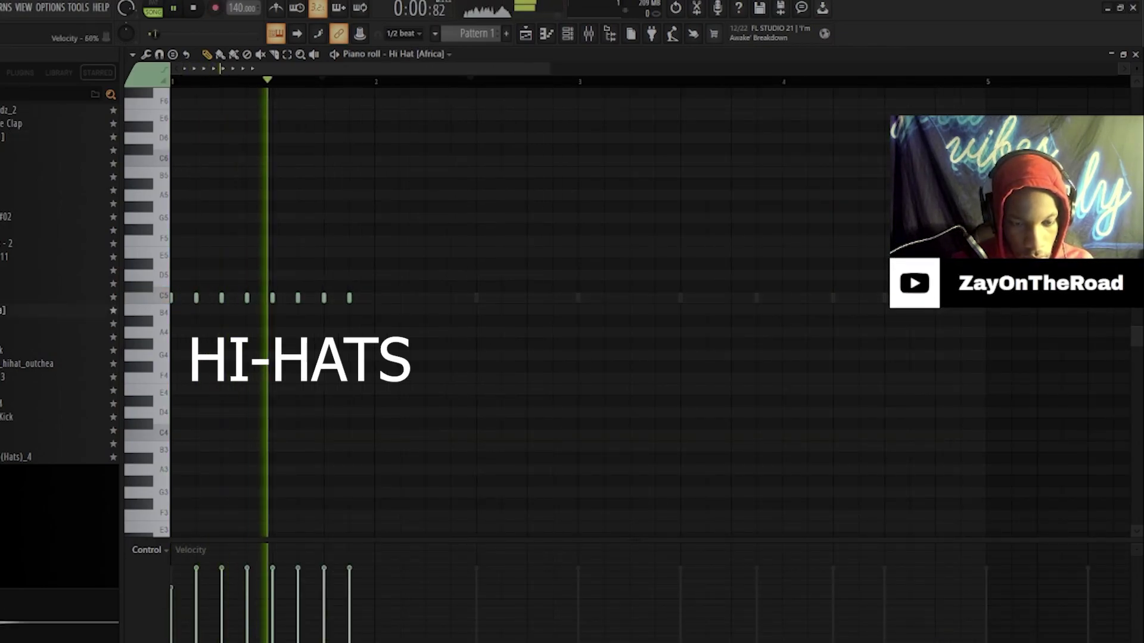
left_click(246, 608)
left_click(221, 584)
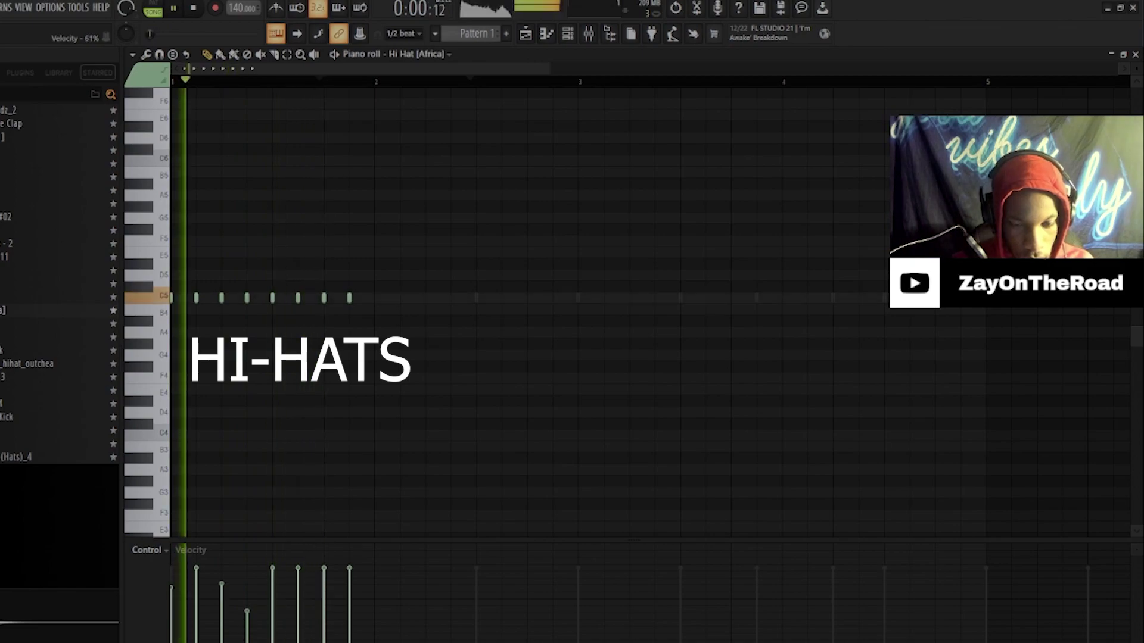
left_click(247, 595)
left_click(298, 602)
left_click(324, 596)
left_click(349, 612)
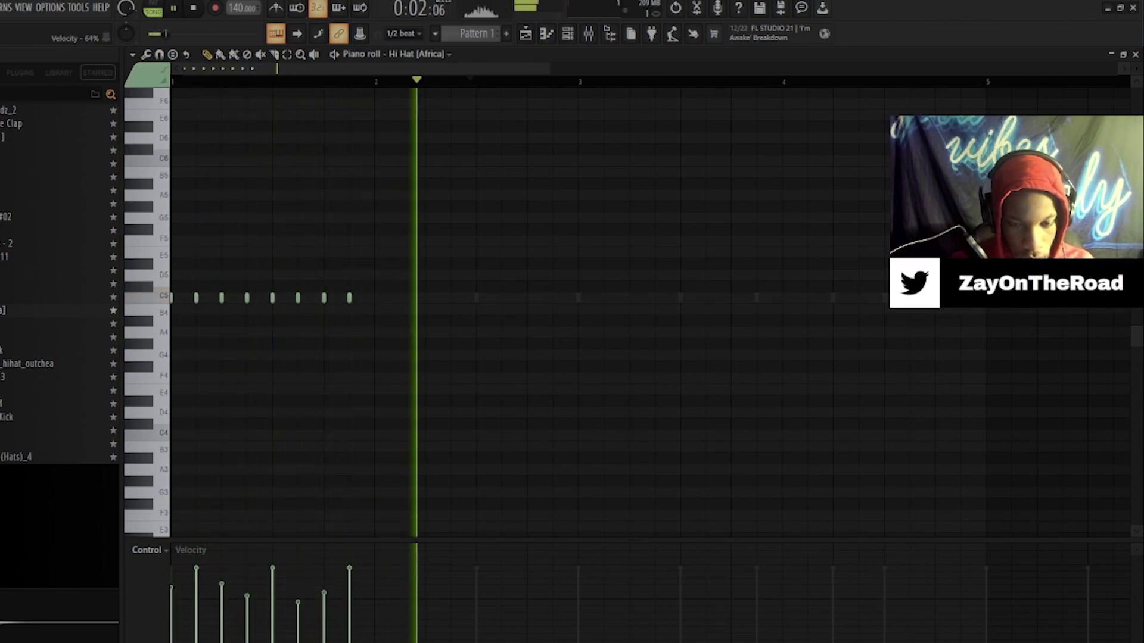
Step: Raise the sixth and seventh hi-hat velocities slightly and listen to the bar
left_click(324, 593)
left_click(298, 578)
left_click(298, 597)
left_click(324, 582)
key("space")
key("space")
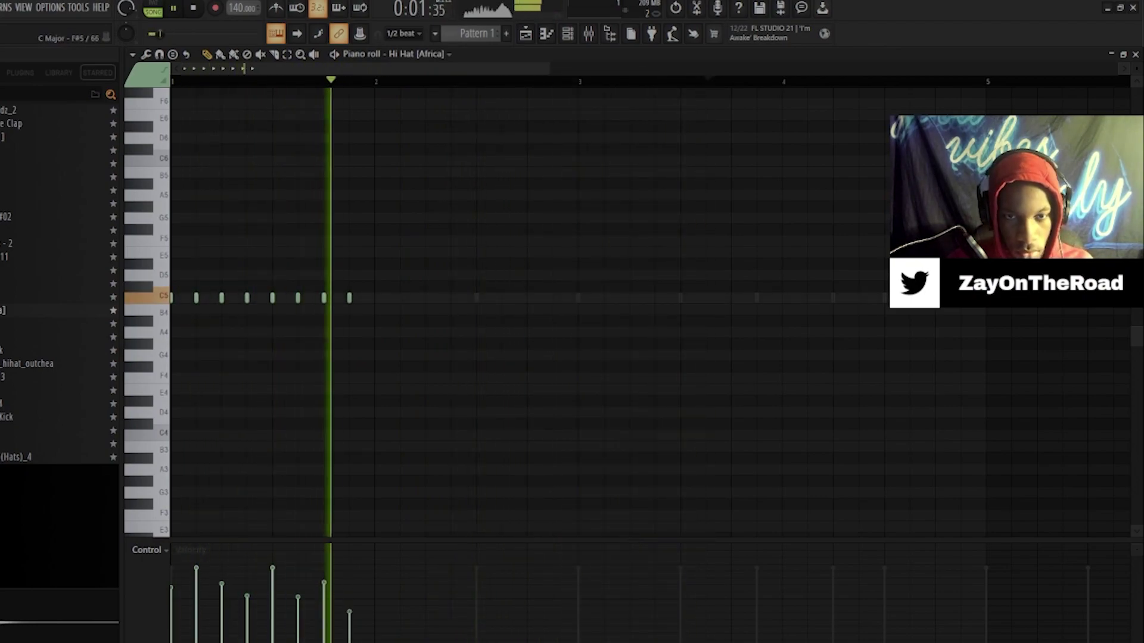
key("space")
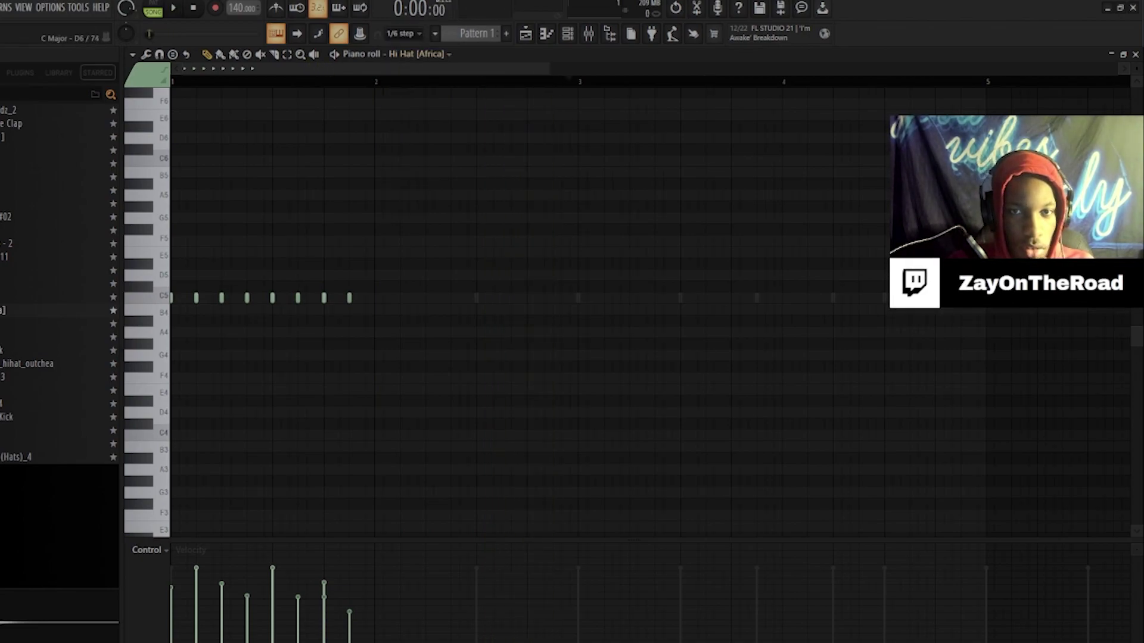
Step: Add an extra hi-hat note on C5 between the seventh and eighth notes of bar 1, using a 1/6 step snap
scroll(341, 311, "up", 3)
left_click(335, 298)
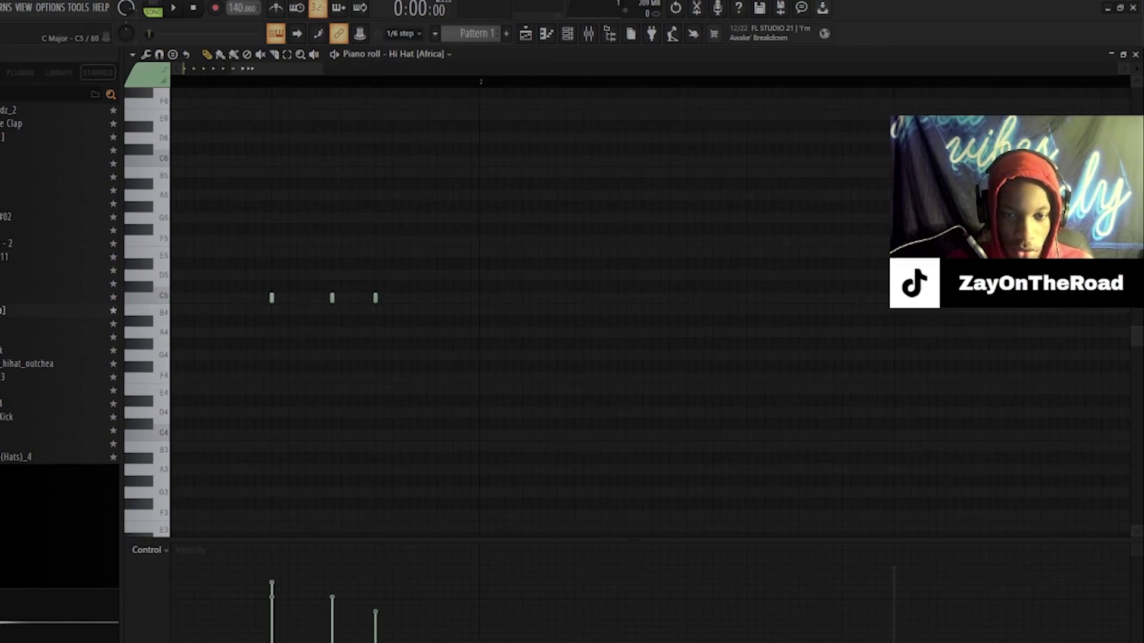
scroll(332, 297, "down", 3)
key("space")
key("space")
scroll(332, 298, "up", 3)
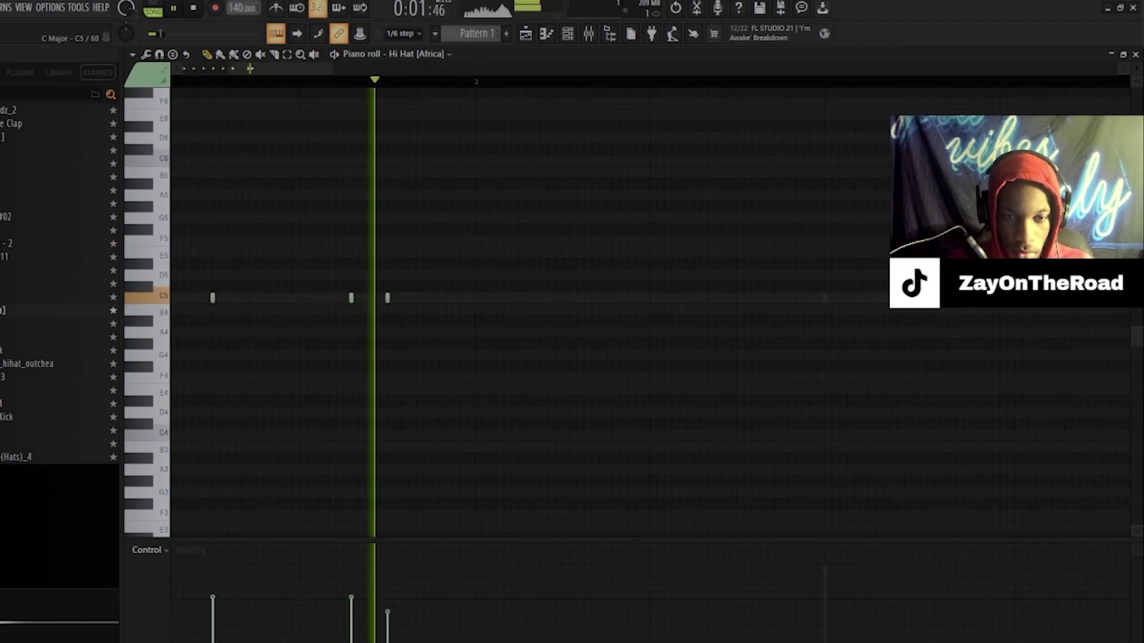
Step: Undo the last hi-hat edit and place the extra note midway between the seventh and eighth notes
key("ctrl+z")
key("space")
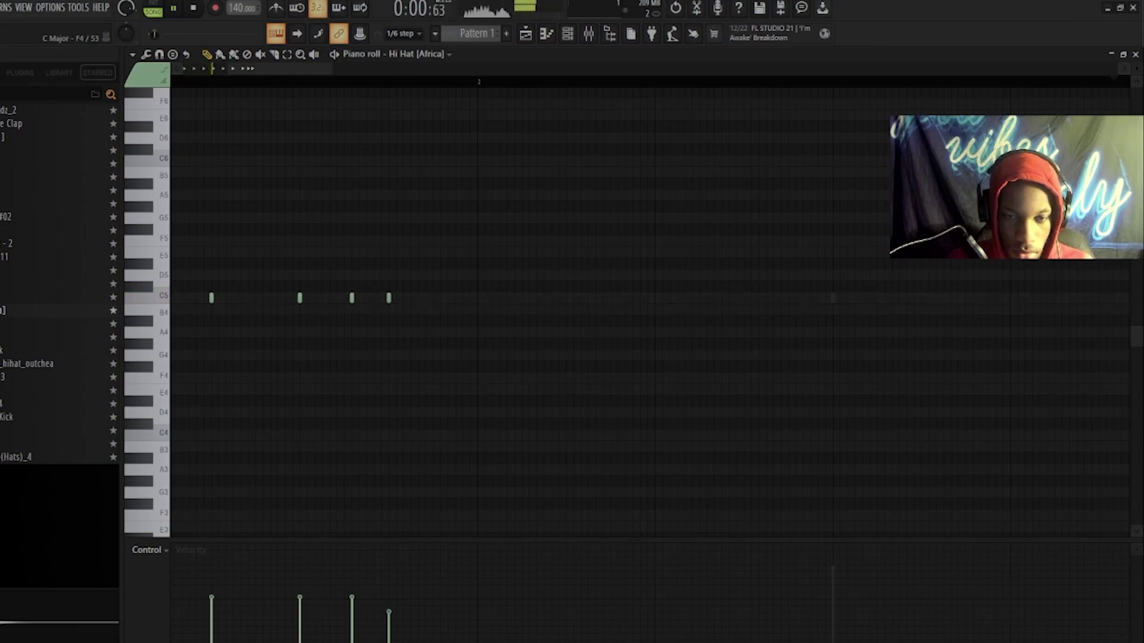
key("space")
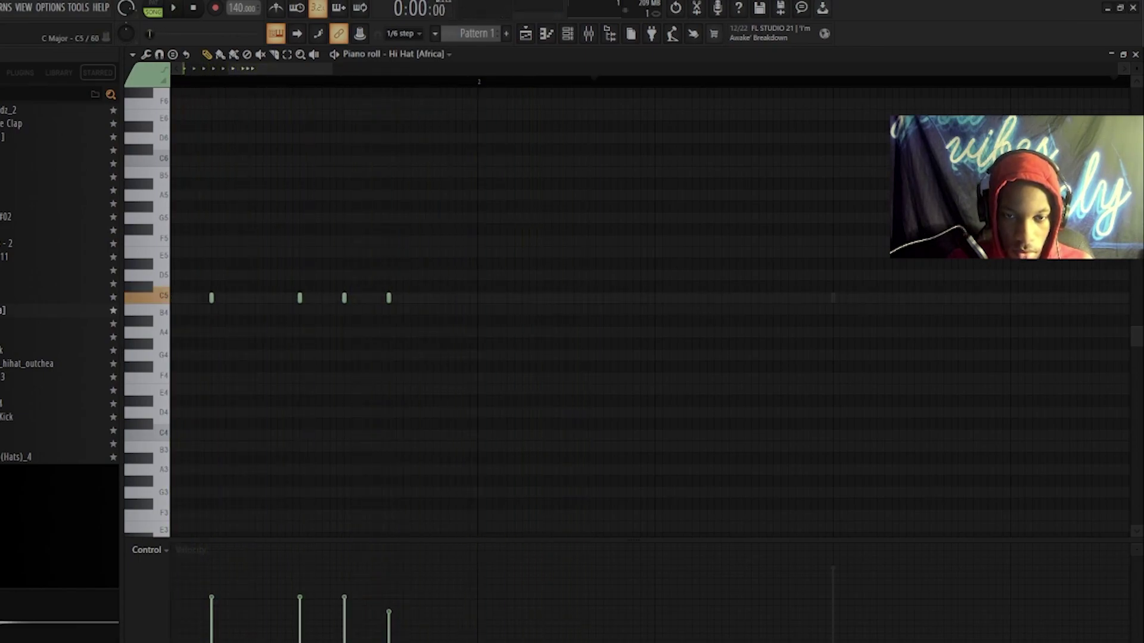
Step: Set the snap to 1/2 step and listen to the hi-hats with the extra note
key("space")
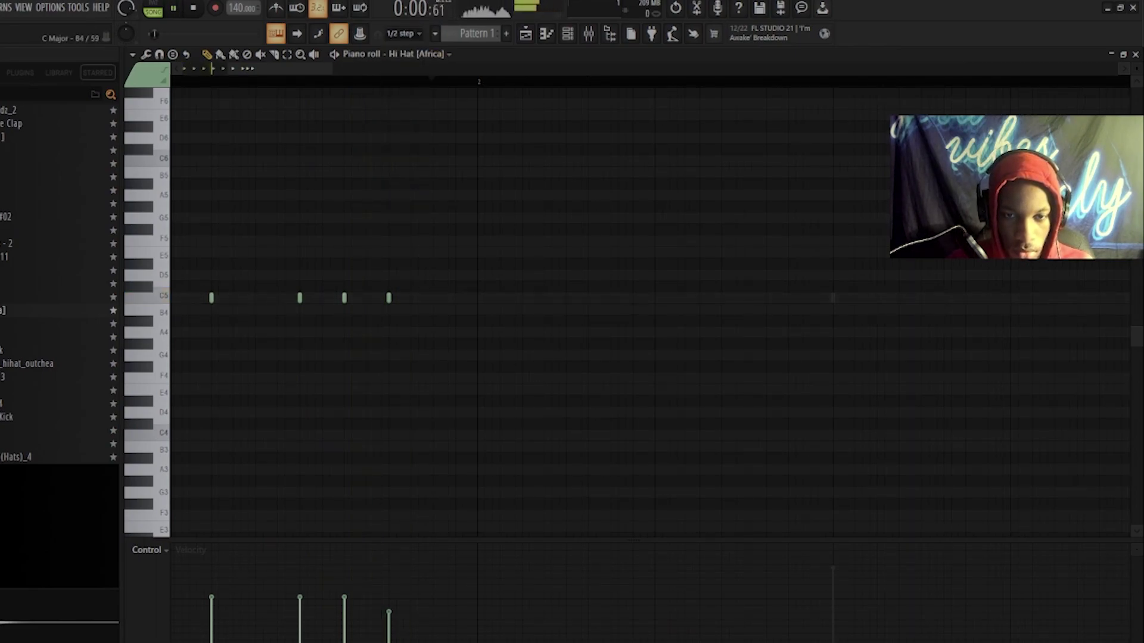
key("space")
scroll(272, 331, "down", 4)
scroll(272, 300, "up", 3)
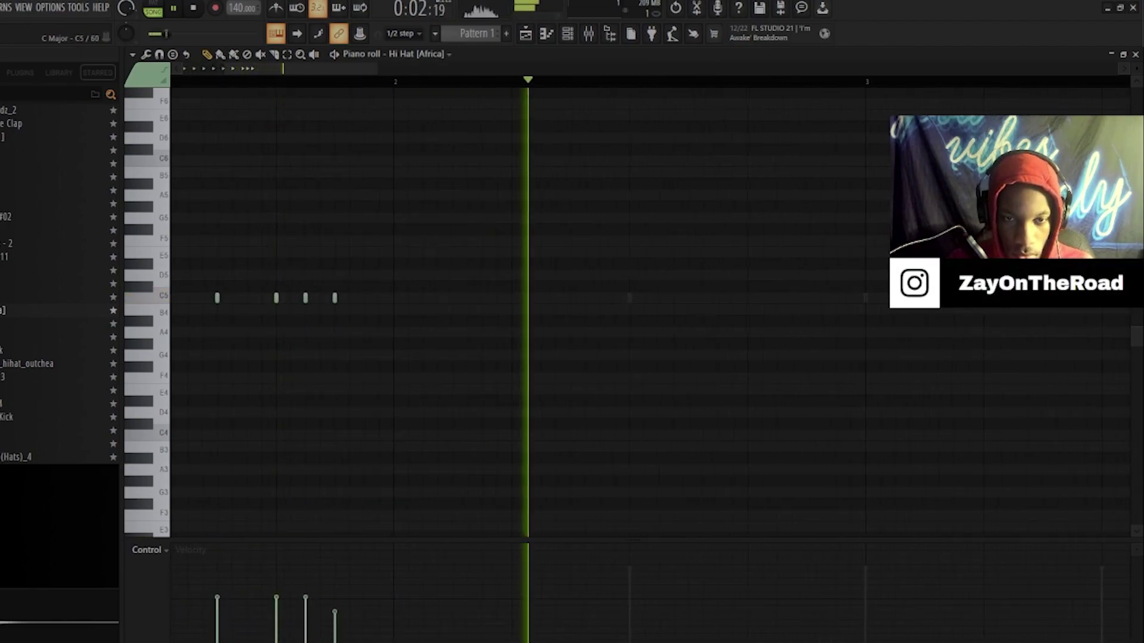
key("space")
Step: Repeat the first bar of hi-hats into bar 2 and clear the selection
left_click_drag(395, 81, 170, 82)
scroll(200, 127, "down", 5)
key("space")
key("ctrl+b")
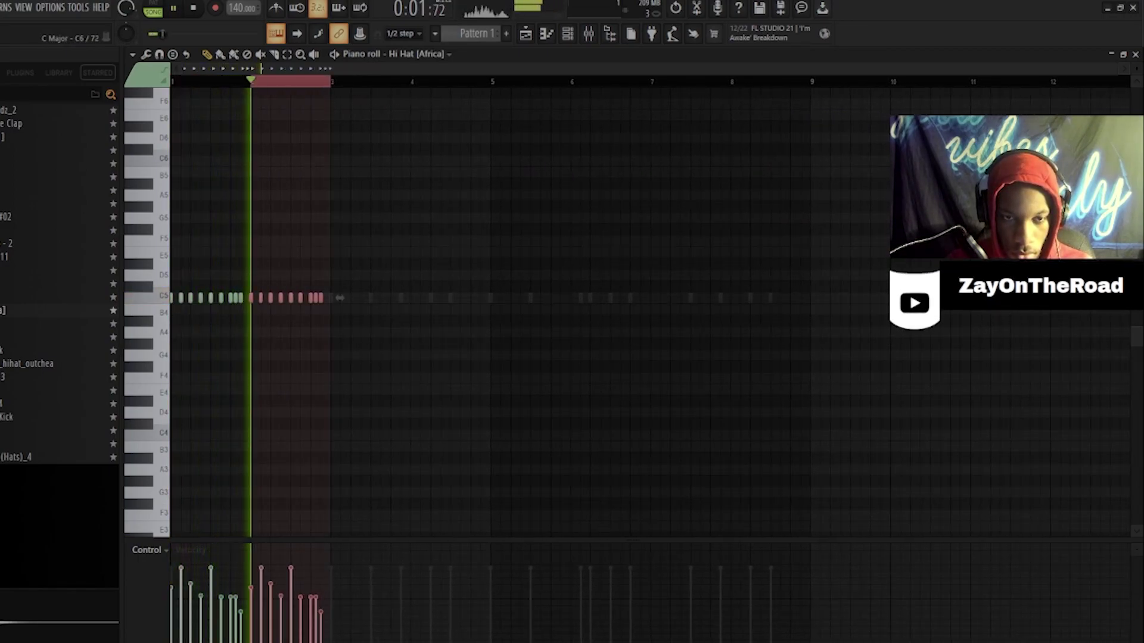
key("ctrl+d")
Step: Add a hi-hat note on C5 between the last hit of bar 1 and the start of bar 2
scroll(241, 310, "up", 6)
left_click(291, 298)
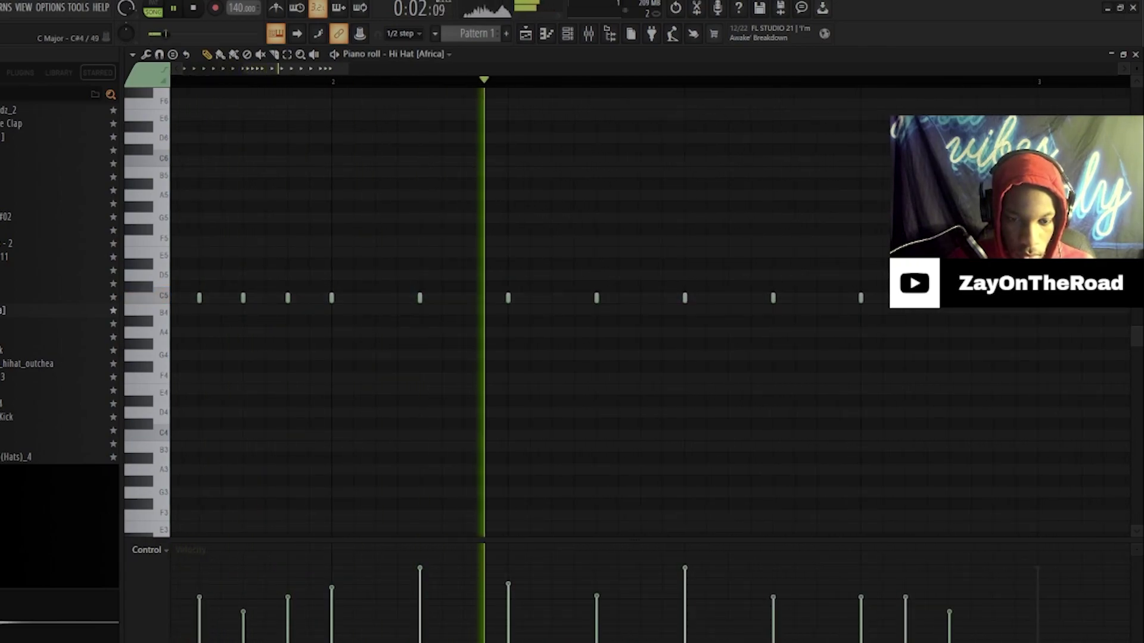
scroll(241, 310, "down", 6)
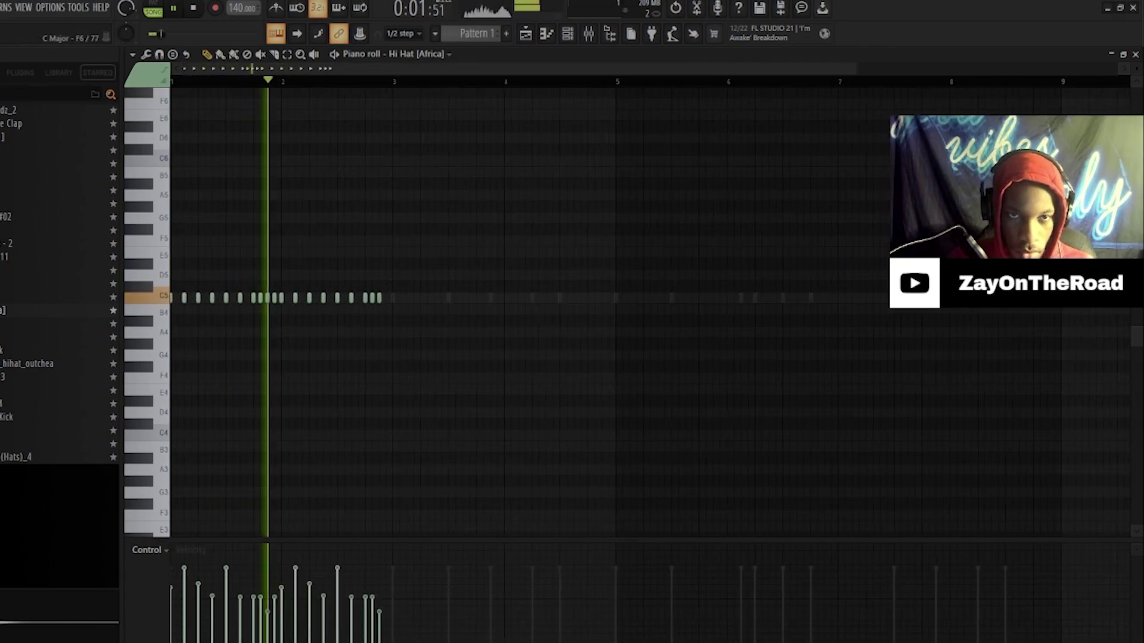
Step: Shape the velocities of the closing hi-hat roll in bar 1 into a rising ramp and play it back
key("space")
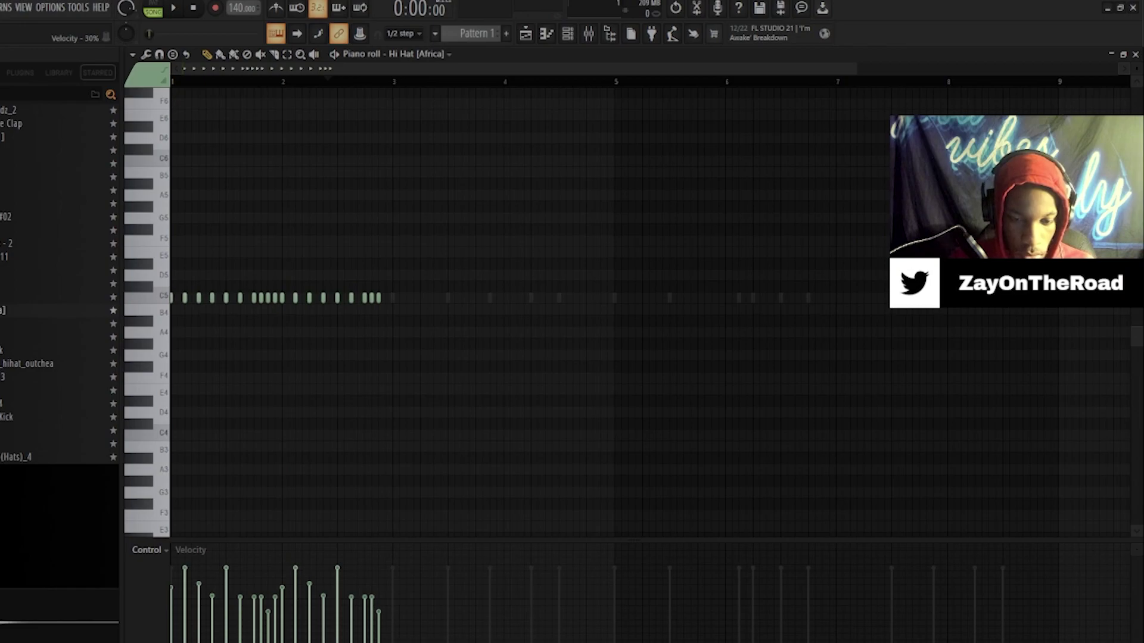
key("space")
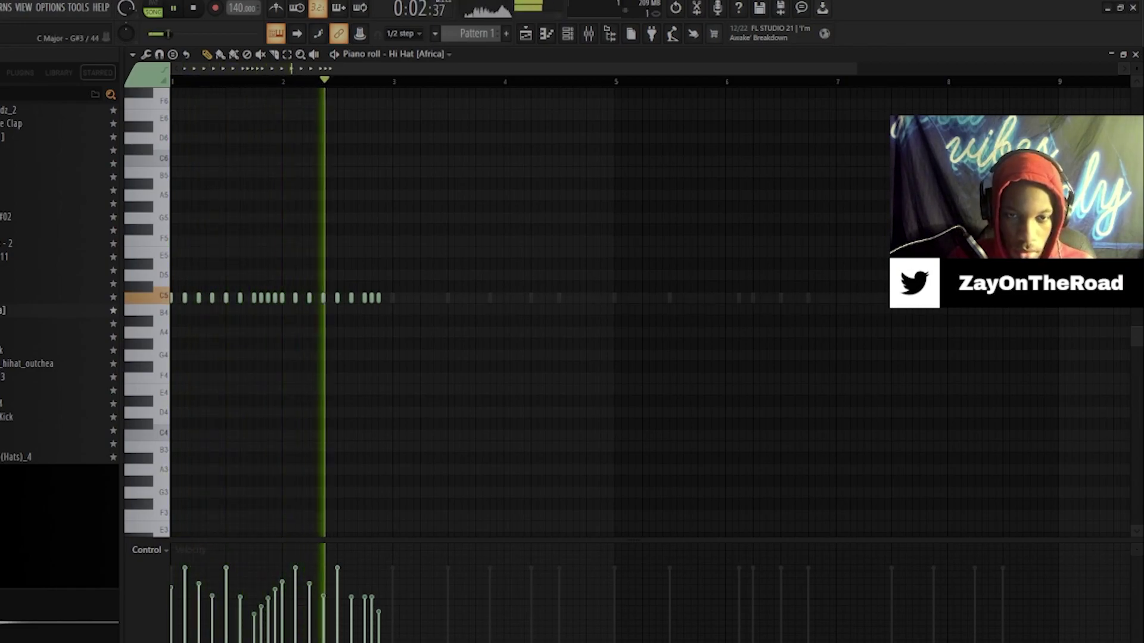
key("space")
key("space")
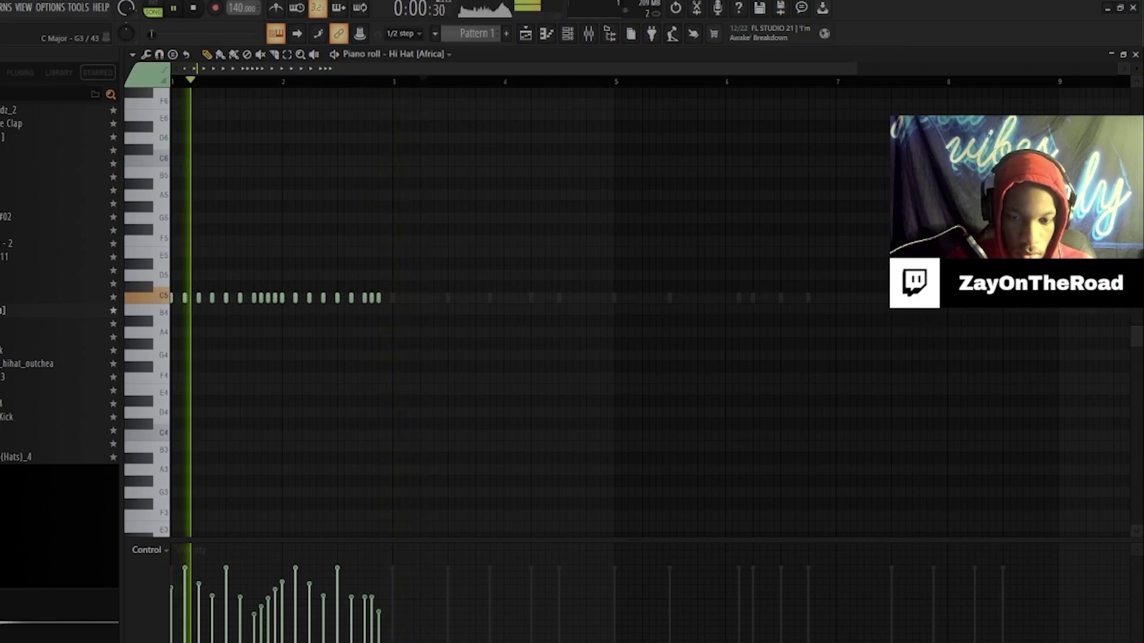
scroll(372, 357, "up", 3)
scroll(373, 356, "down", 5)
key("space")
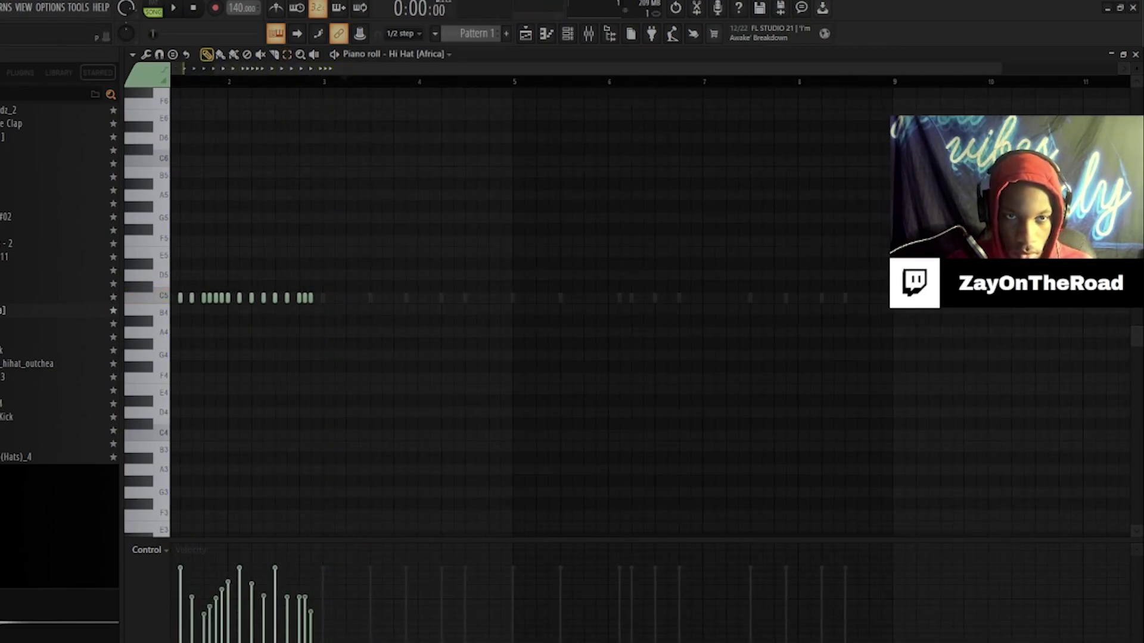
Step: Repeat the two-bar hi-hat pattern into bars 3 and 4 and clear the selection
key("ctrl+a")
key("space")
key("ctrl+b")
key("ctrl+d")
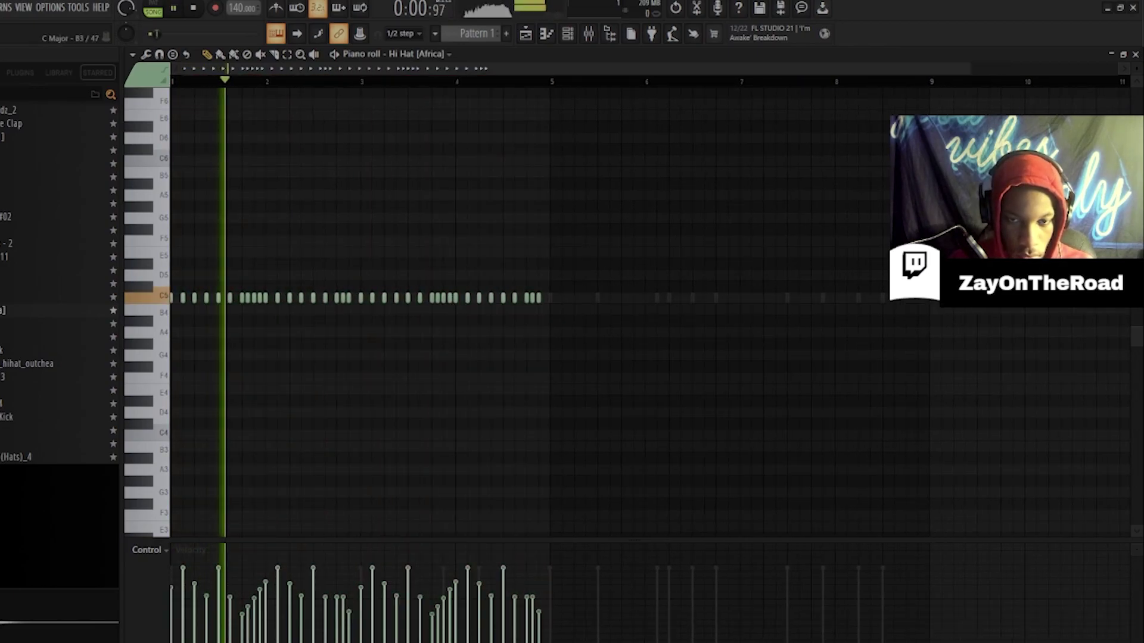
Step: Give the last three hi-hat notes of bar 2 steadily rising velocities and deselect them
mouse_move(342, 299)
left_mouse_down()
mouse_move(327, 285)
mouse_move(367, 297)
mouse_move(334, 292)
left_mouse_up()
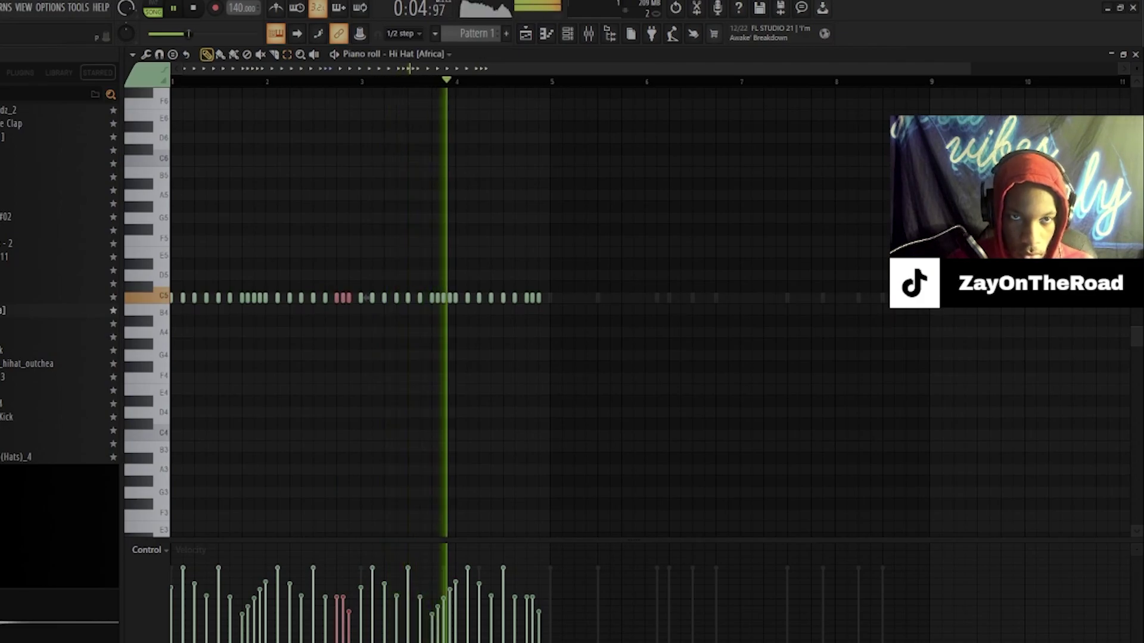
key("space")
key("space")
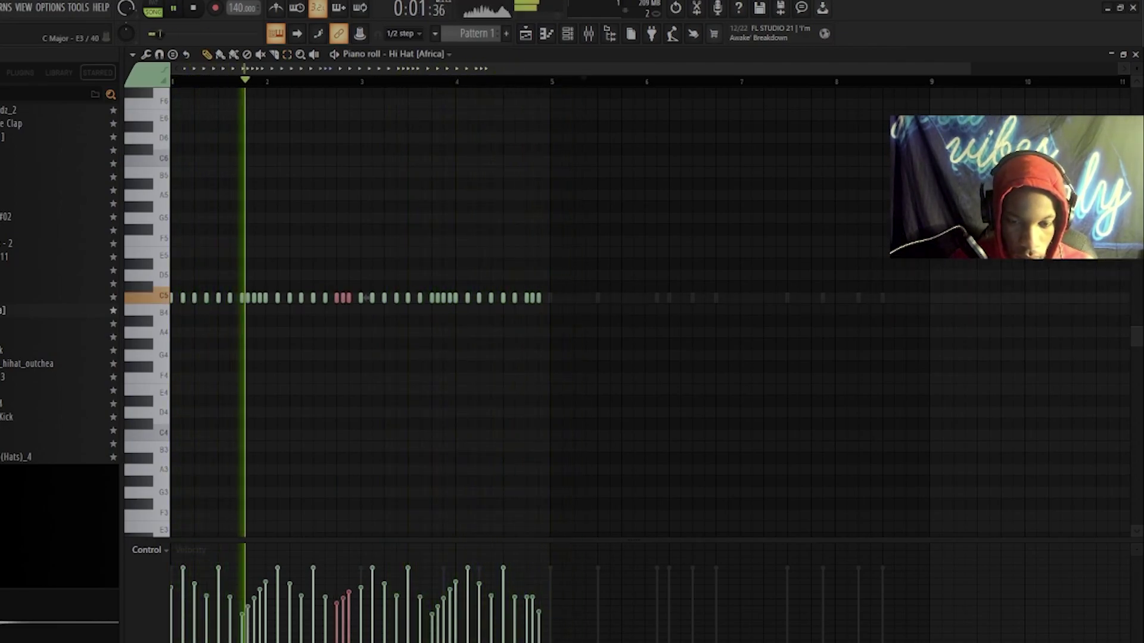
left_click(370, 240, "ctrl")
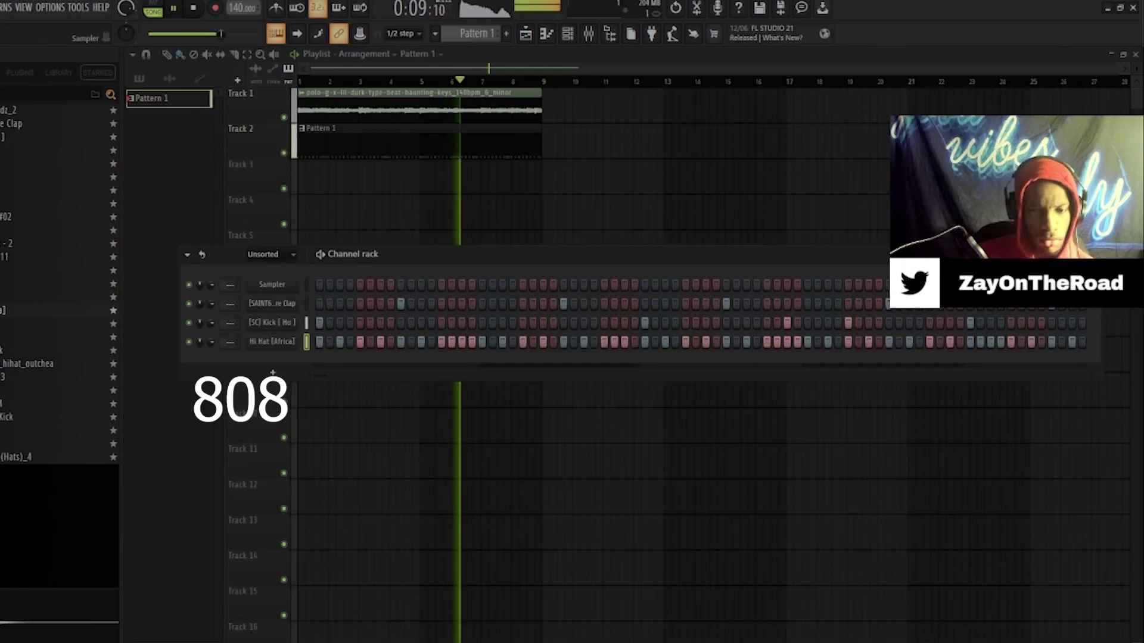
Step: Stop playback and add the Spinz808 sample as a new channel below the Hi Hat in the Channel rack
key("space")
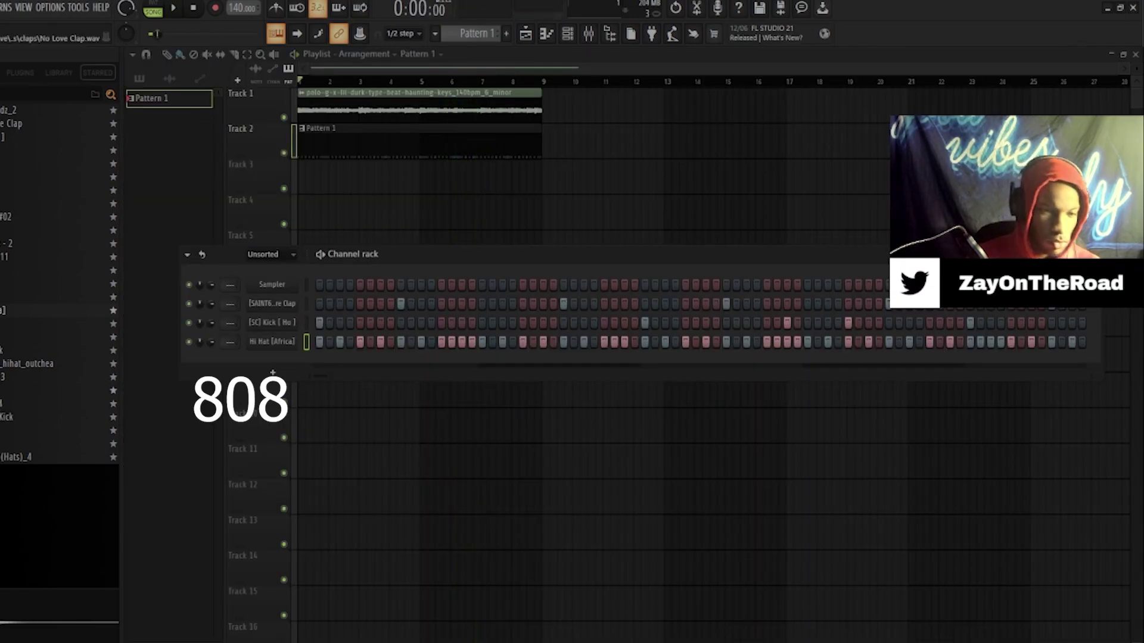
left_click(7, 444)
left_click_drag(7, 444, 273, 365)
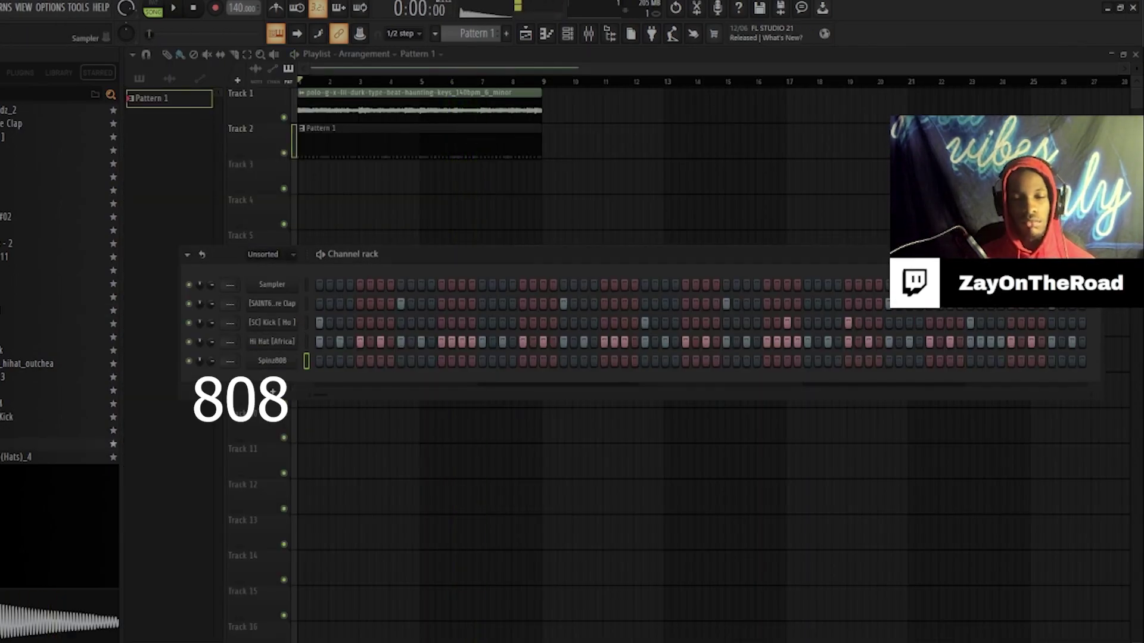
Step: Copy the kick's step pattern into the Spinz808 channel and set the Spinz808 to cut itself
left_click(272, 323)
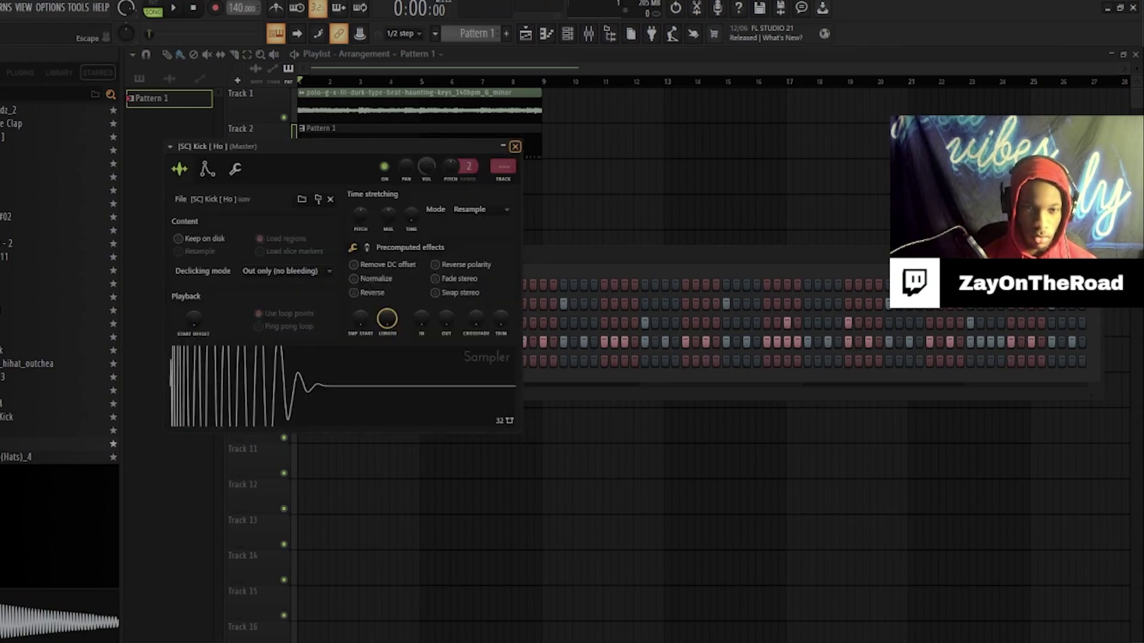
key("Escape")
right_click(296, 320)
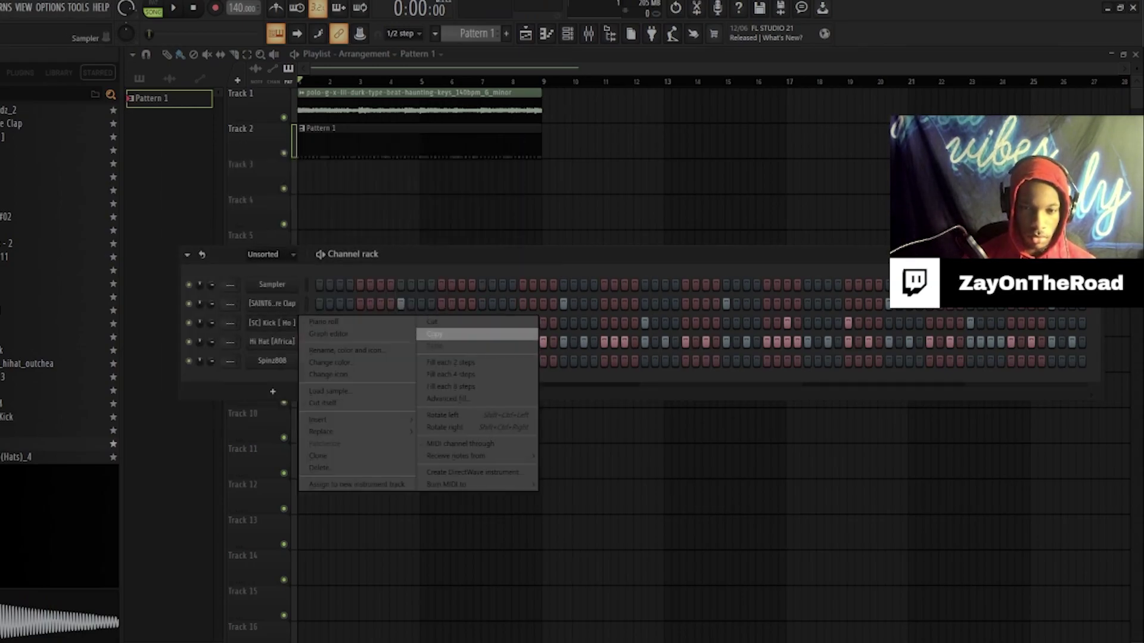
left_click(441, 334)
right_click(300, 356)
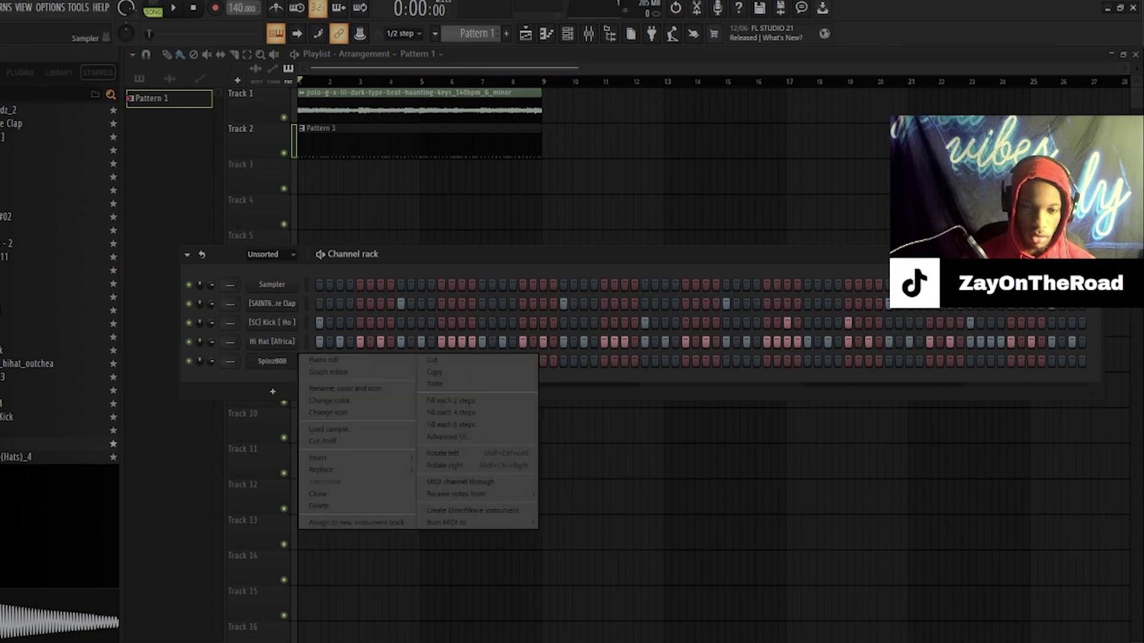
left_click(435, 385)
right_click(299, 356)
left_click(323, 441)
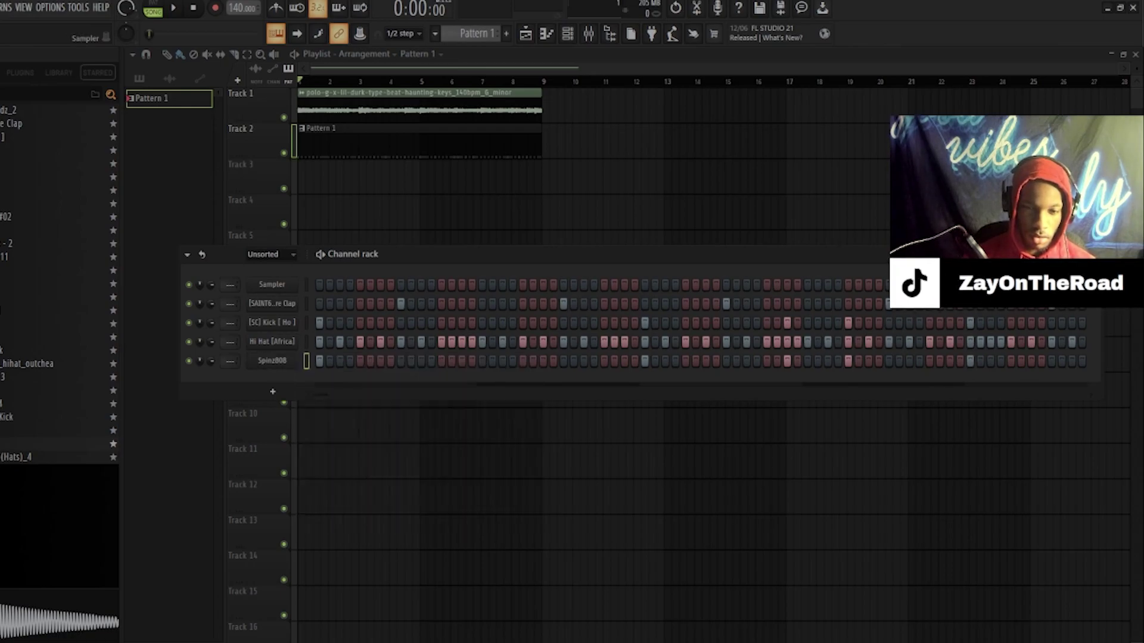
Step: Route the Spinz808 and kick channels to mixer track 2 while the beat plays
left_click(272, 361)
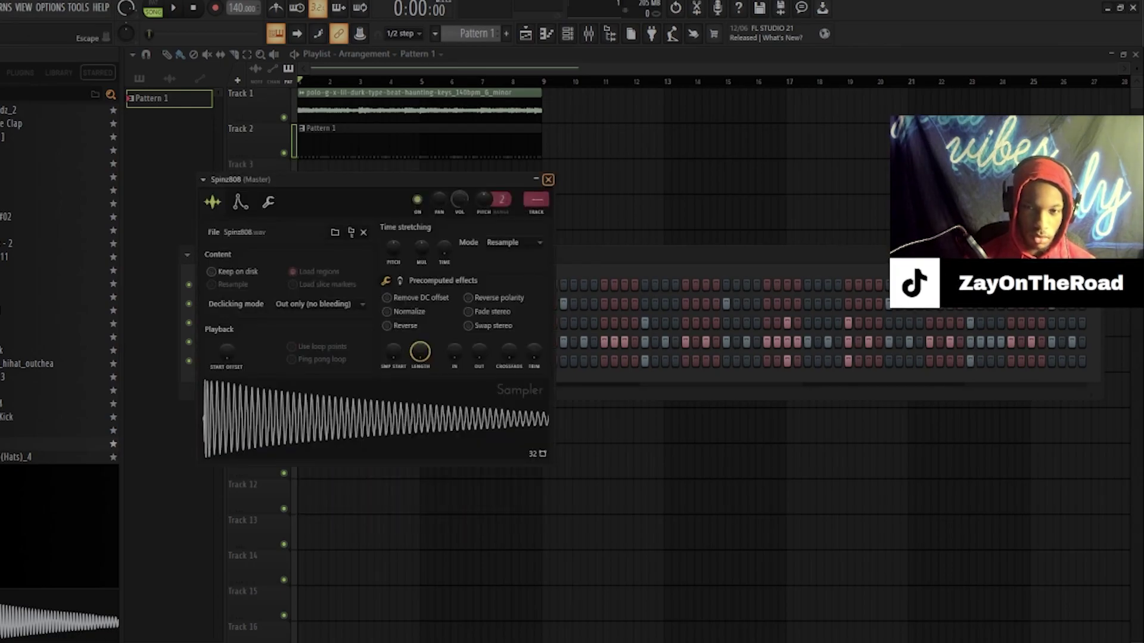
left_click(548, 179)
key("space")
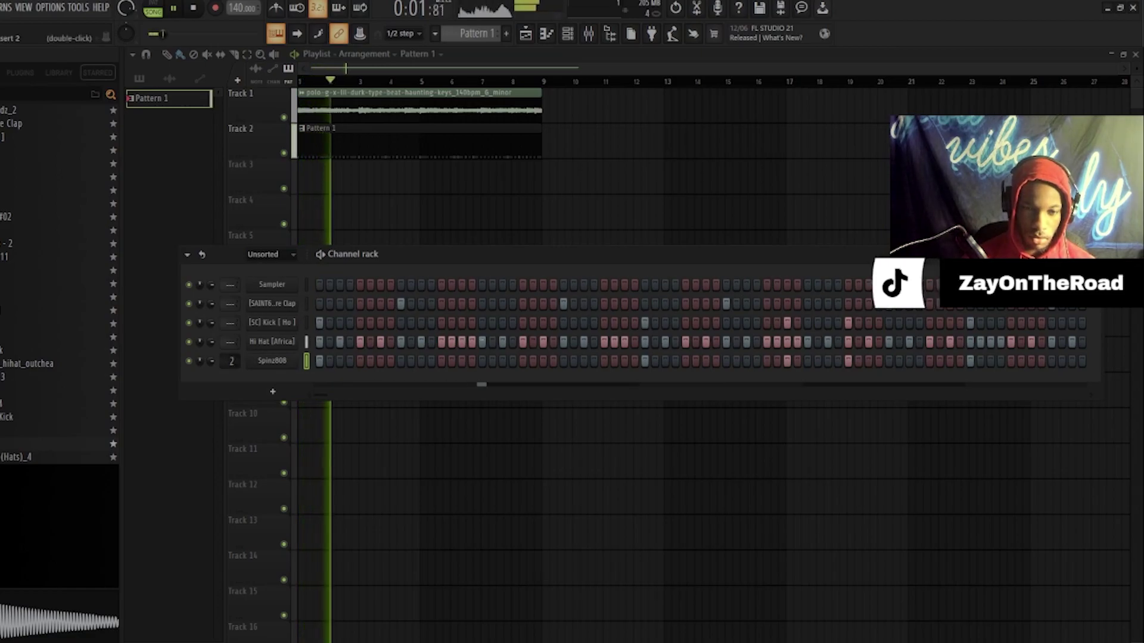
left_click_drag(231, 323, 231, 314)
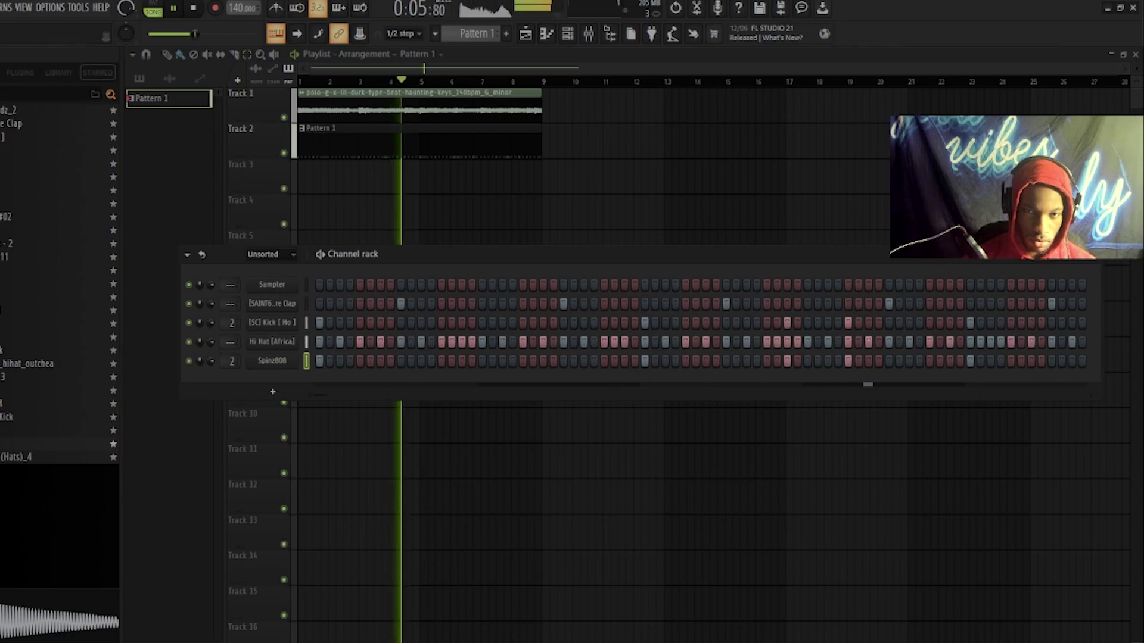
Step: Open the Spinz808 piano roll, show the mixer, and play the beat to check the 808 with the kick
right_click(292, 359)
left_click(323, 361)
key("F9")
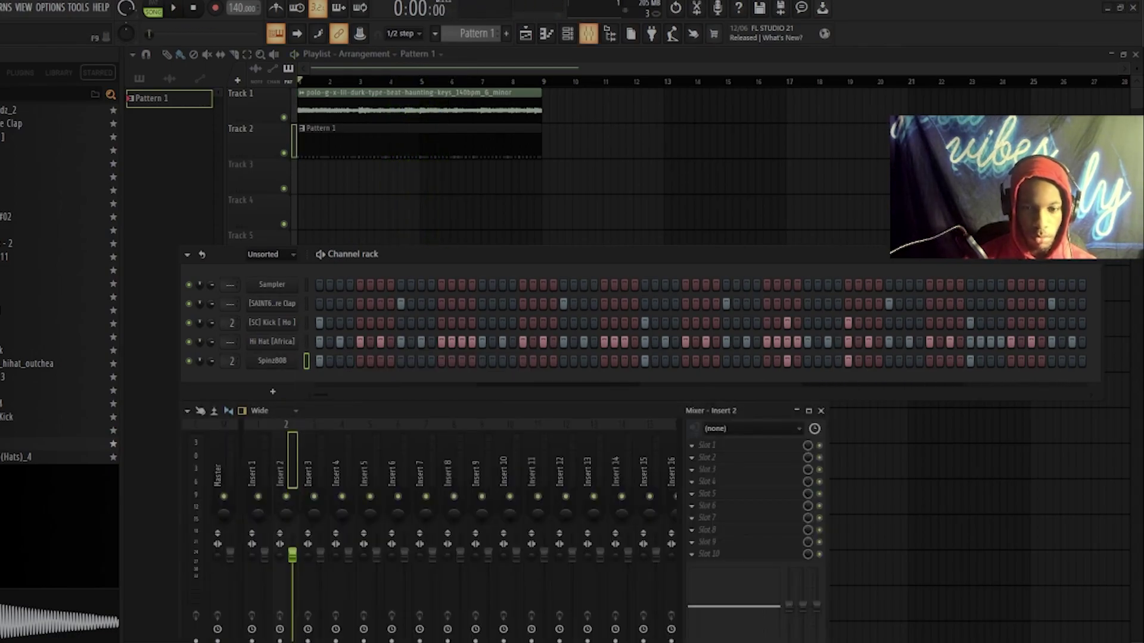
key("space")
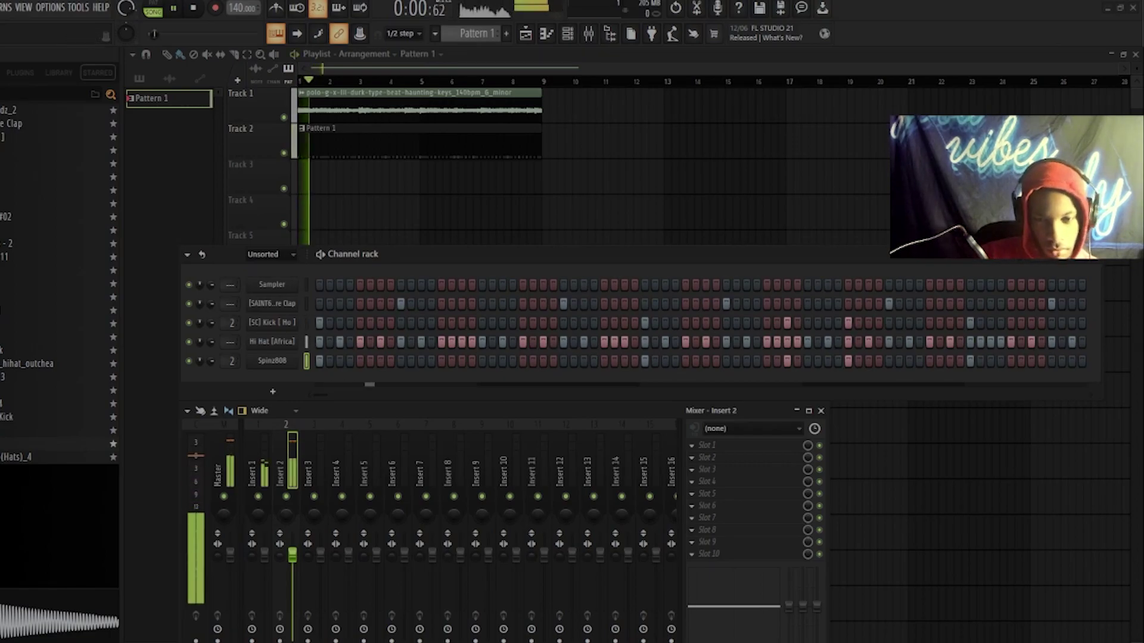
key("space")
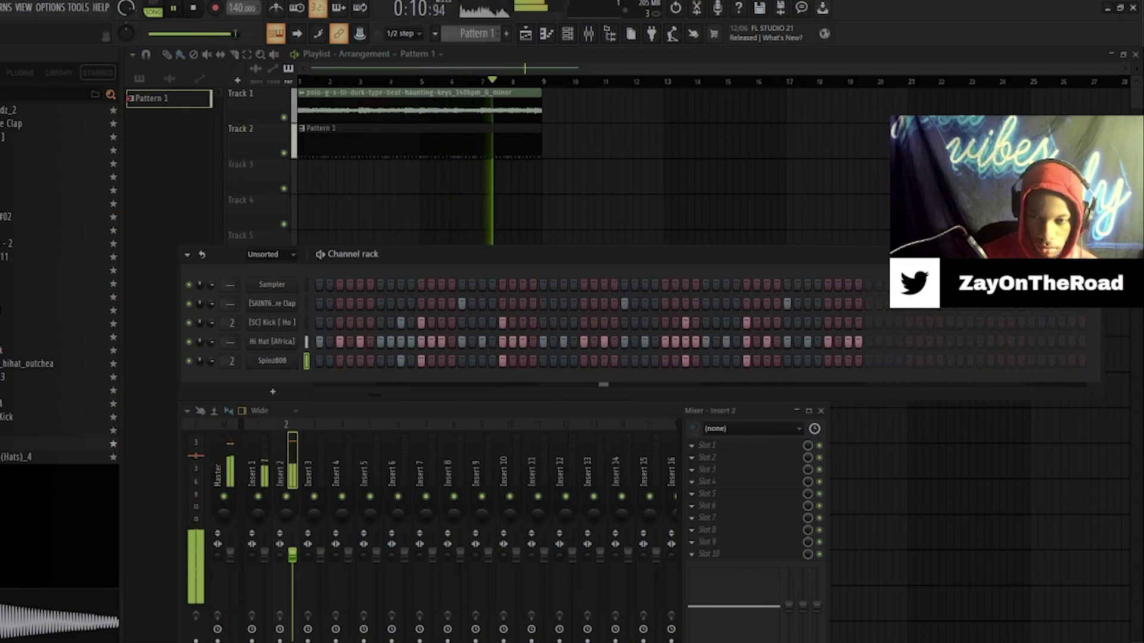
key("space")
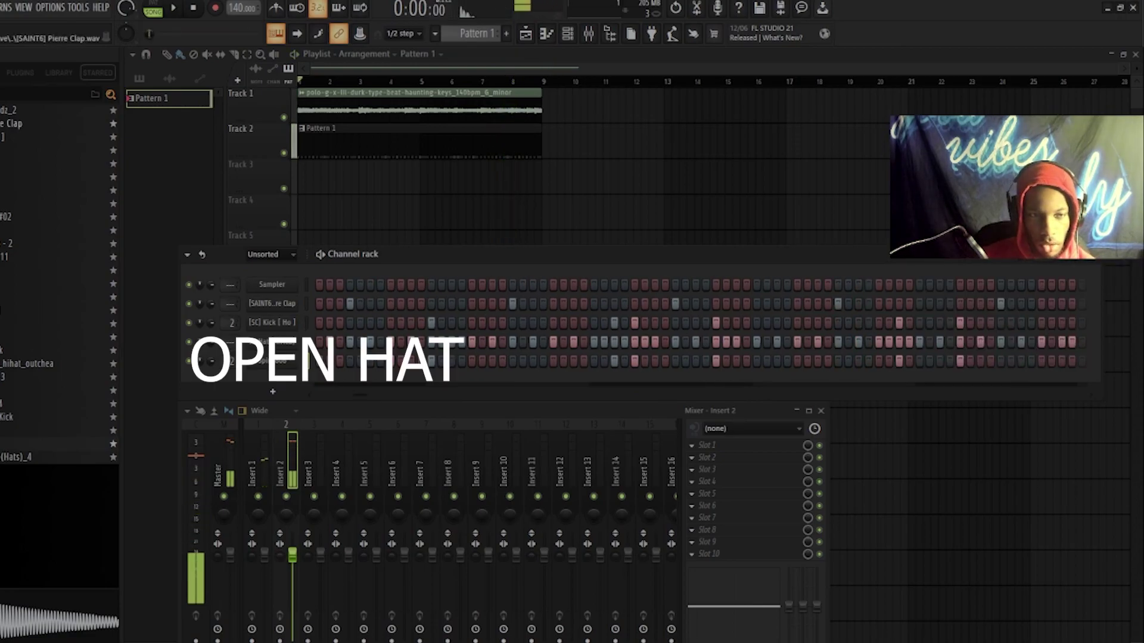
Step: Preview the SAINT6 open hat samples and add Open Hat 1 as a new channel below the Spinz808
left_click(2, 73)
scroll(60, 256, "down", 10)
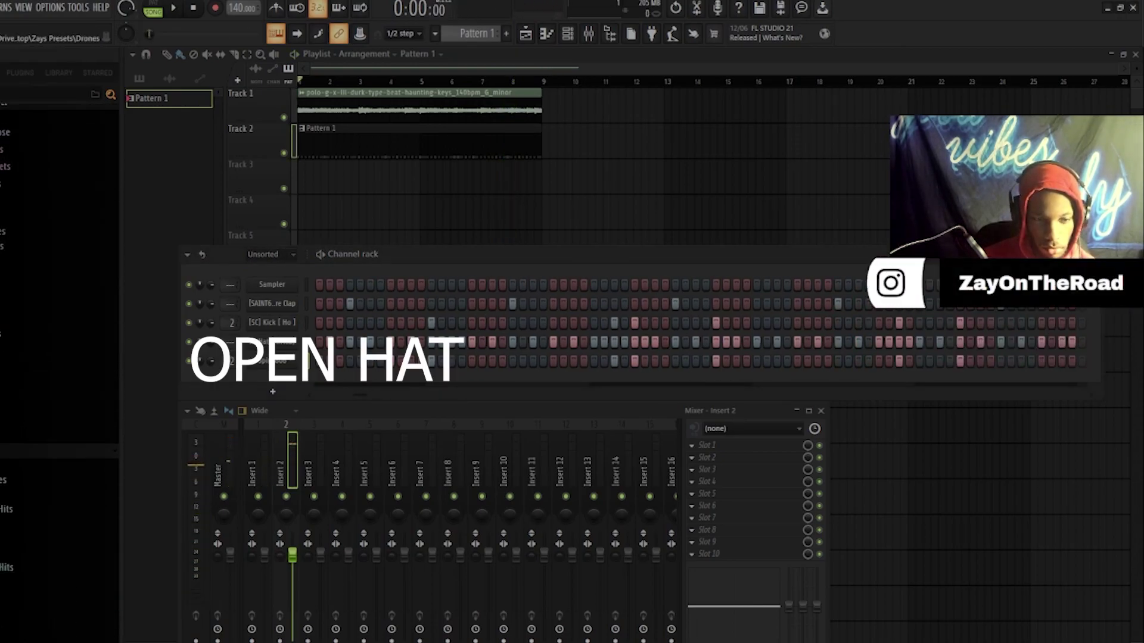
scroll(60, 357, "down", 5)
left_click(3, 432)
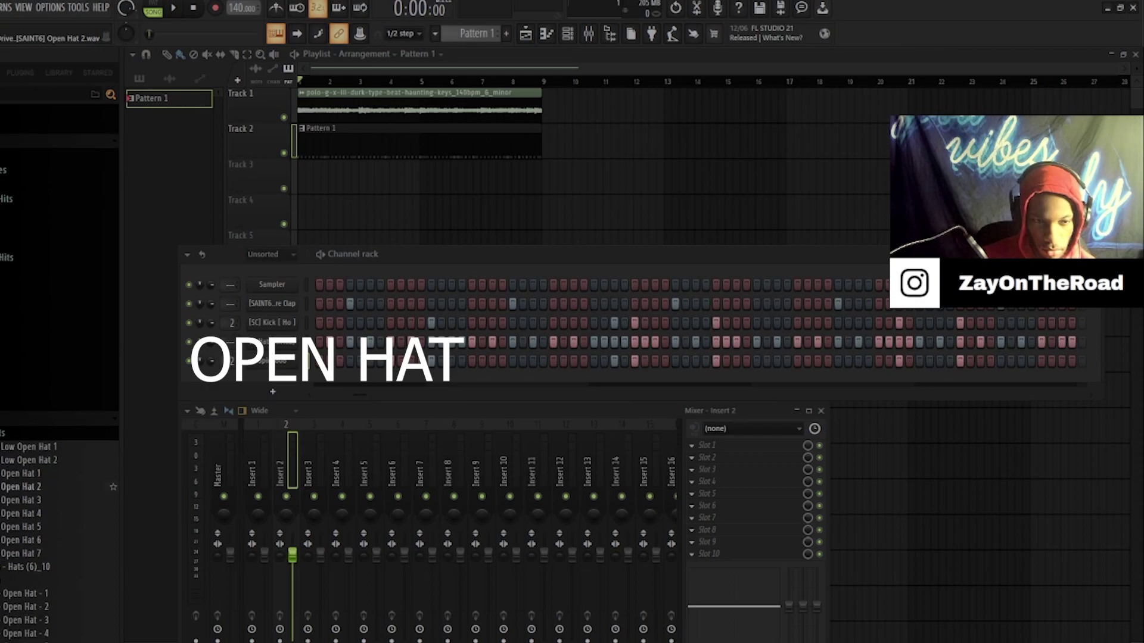
left_click(24, 486)
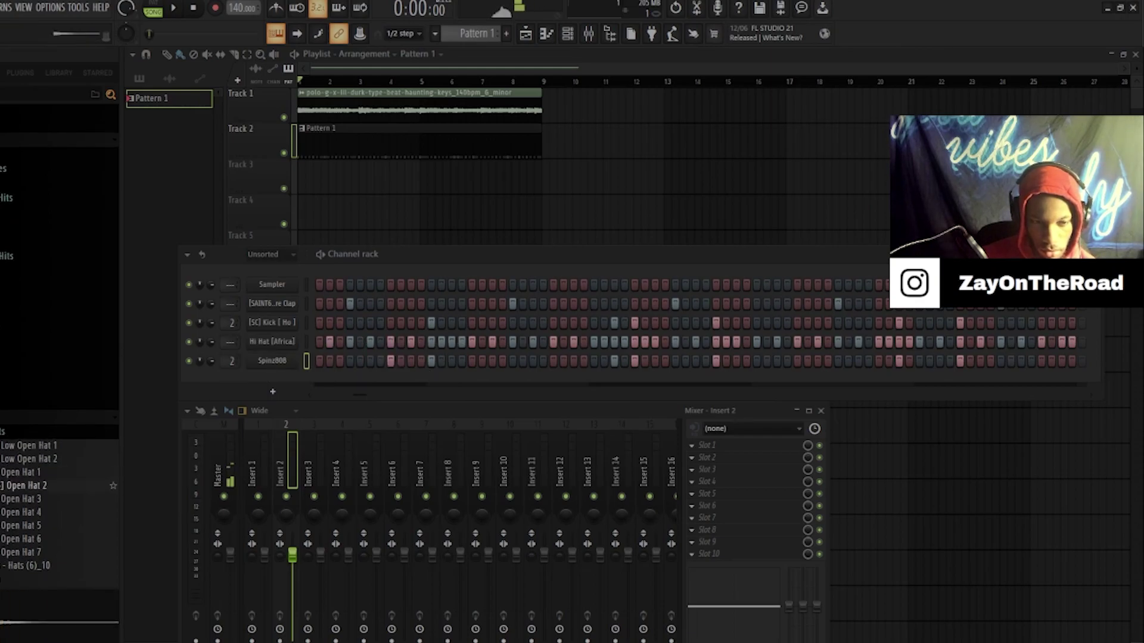
left_click_drag(24, 473, 272, 372)
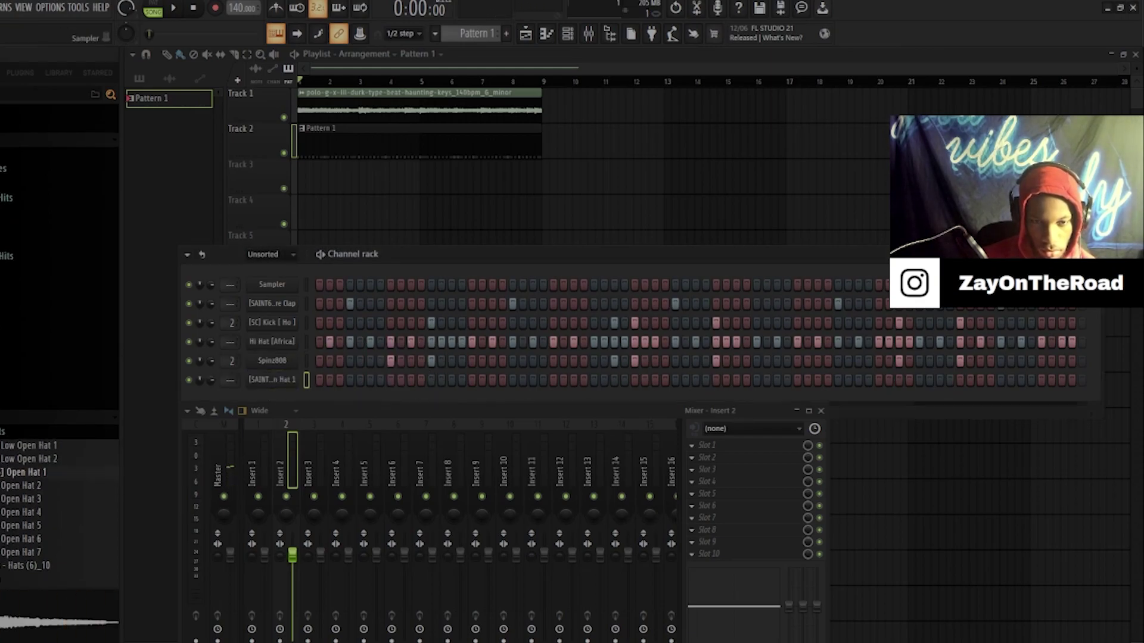
Step: Copy the Spinz808 step pattern into the Open Hat 1 channel and play the beat
right_click(273, 361)
left_click(441, 372)
right_click(272, 379)
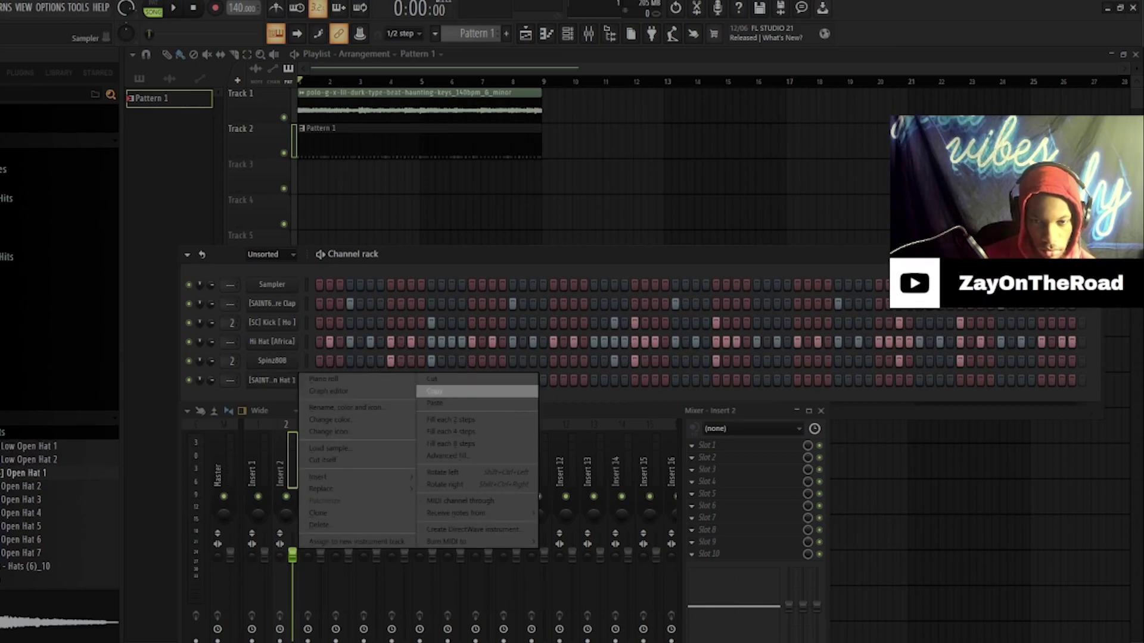
left_click(477, 403)
key("space")
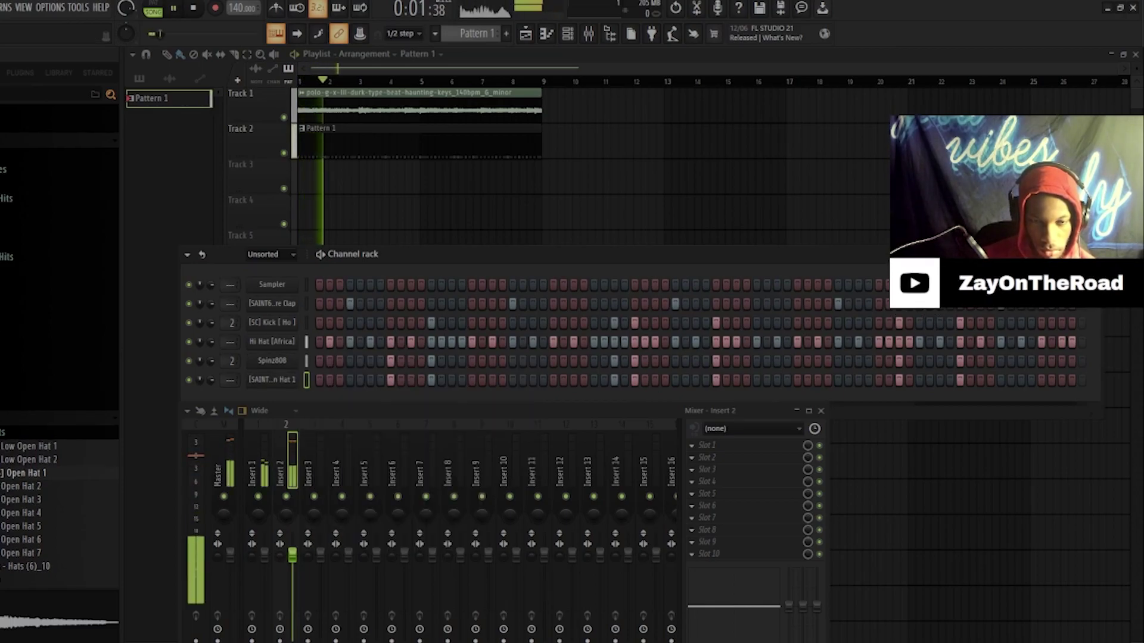
Step: Raise the fade-out of the Open Hat 1 sample in its sampler settings and close them
left_click(272, 379)
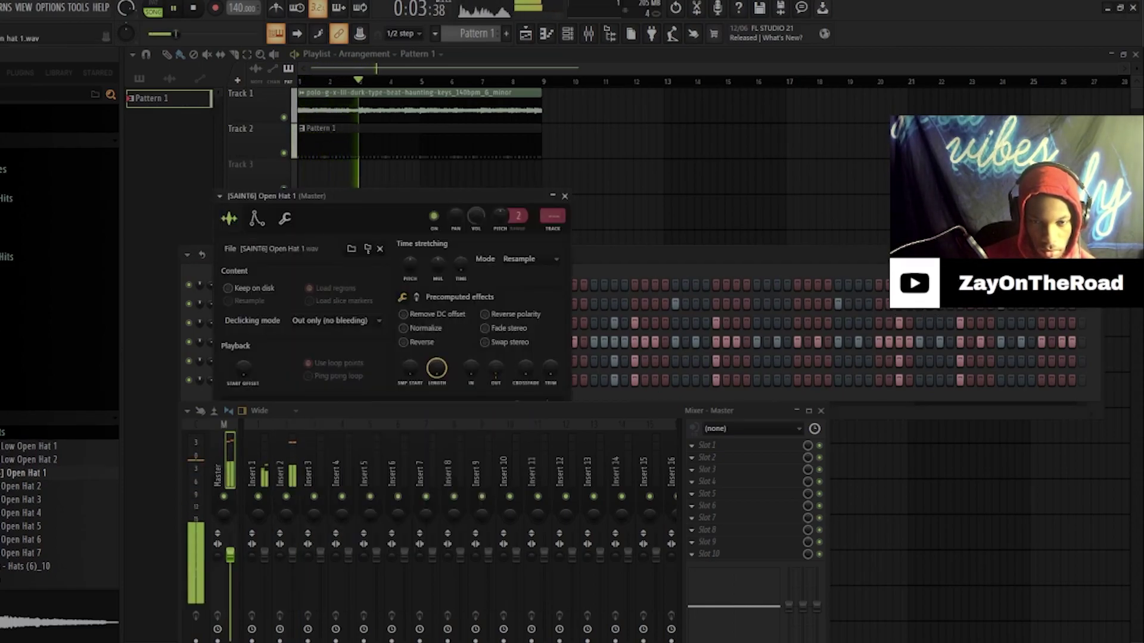
left_click_drag(437, 368, 437, 371)
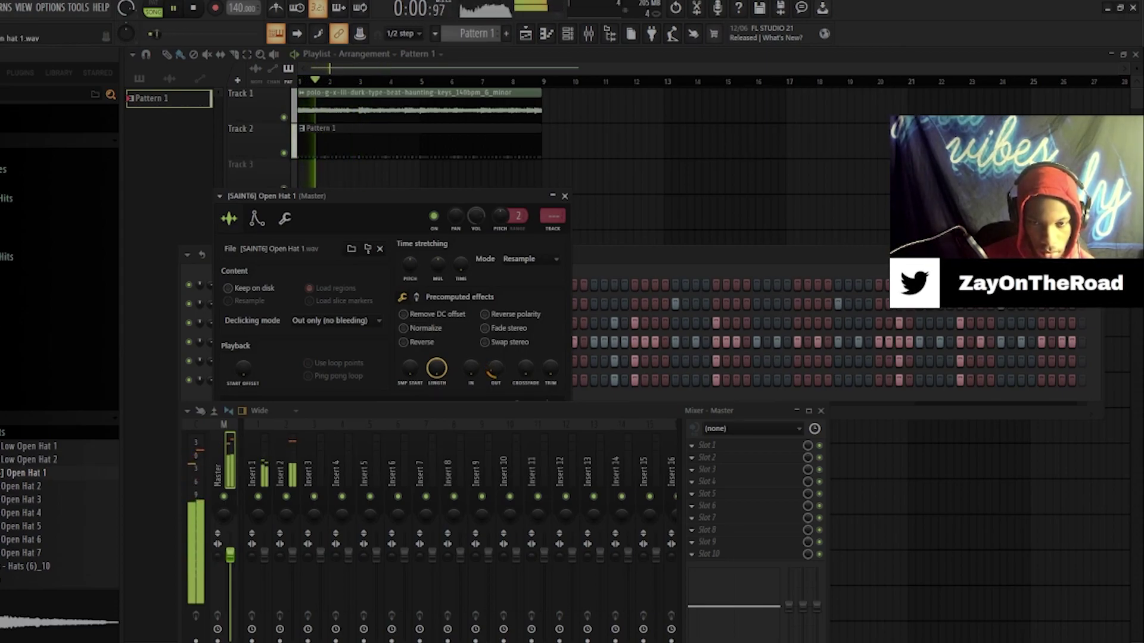
left_click(565, 196)
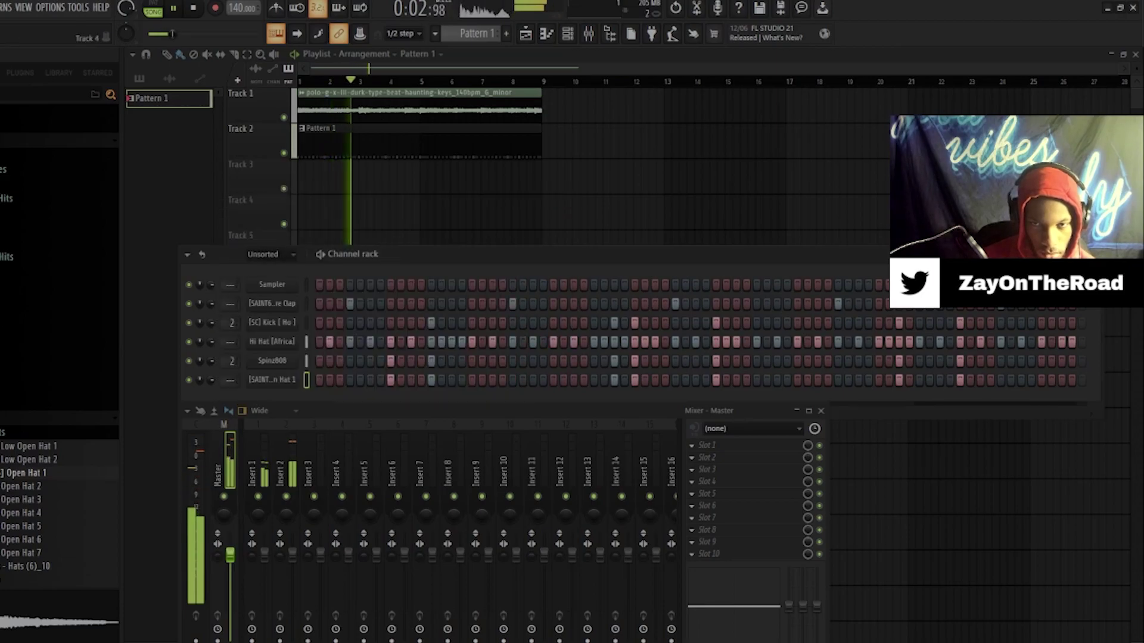
Step: Route the Hi Hat to mixer track 5 and Open Hat 1 to mixer track 6 while listening, and stop playback
mouse_move(232, 380)
left_mouse_down()
mouse_move(232, 356)
mouse_move(232, 366)
left_mouse_up()
key("space")
key("space")
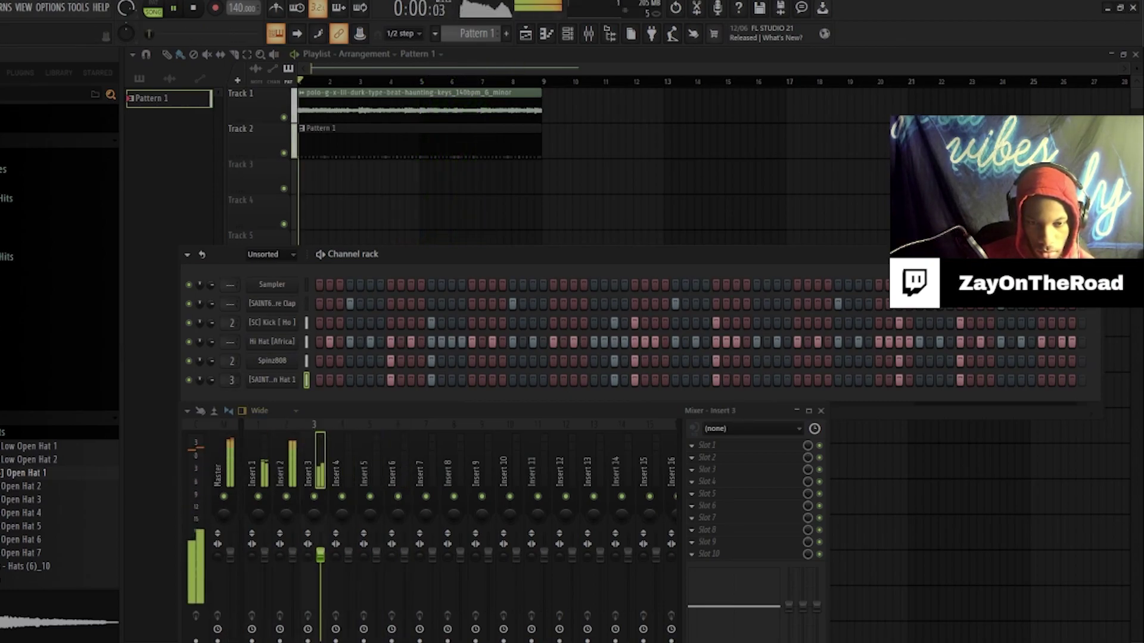
left_click_drag(232, 342, 232, 330)
left_click_drag(232, 380, 232, 371)
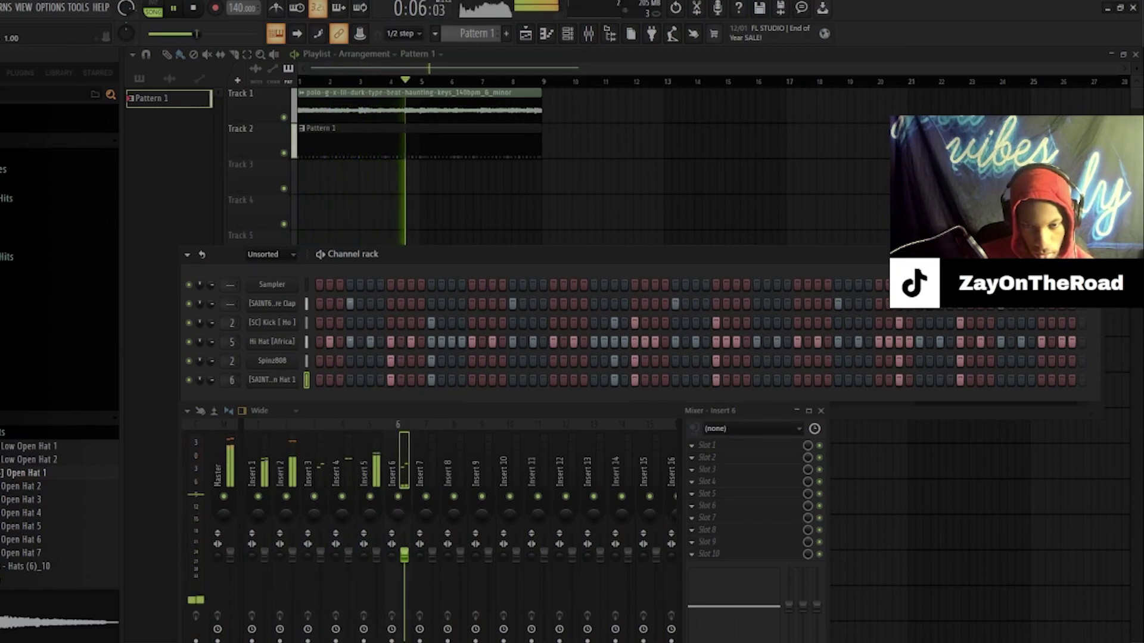
key("space")
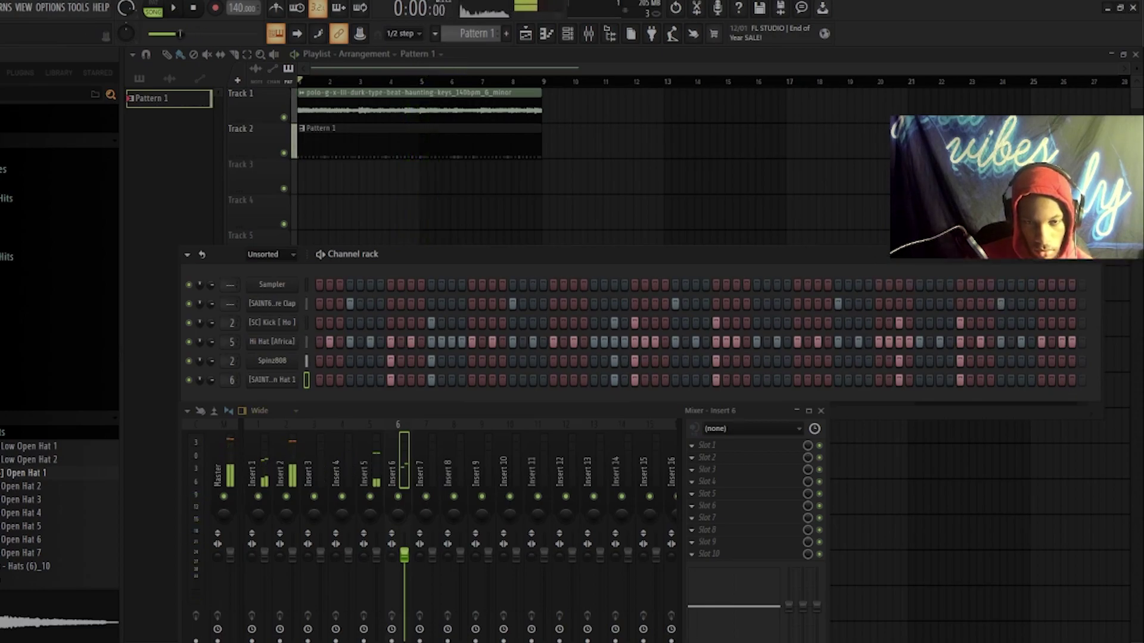
Step: Move the Channel rack clear of the mixer and replay the beat from the start
left_click_drag(453, 254, 453, 210)
key("space")
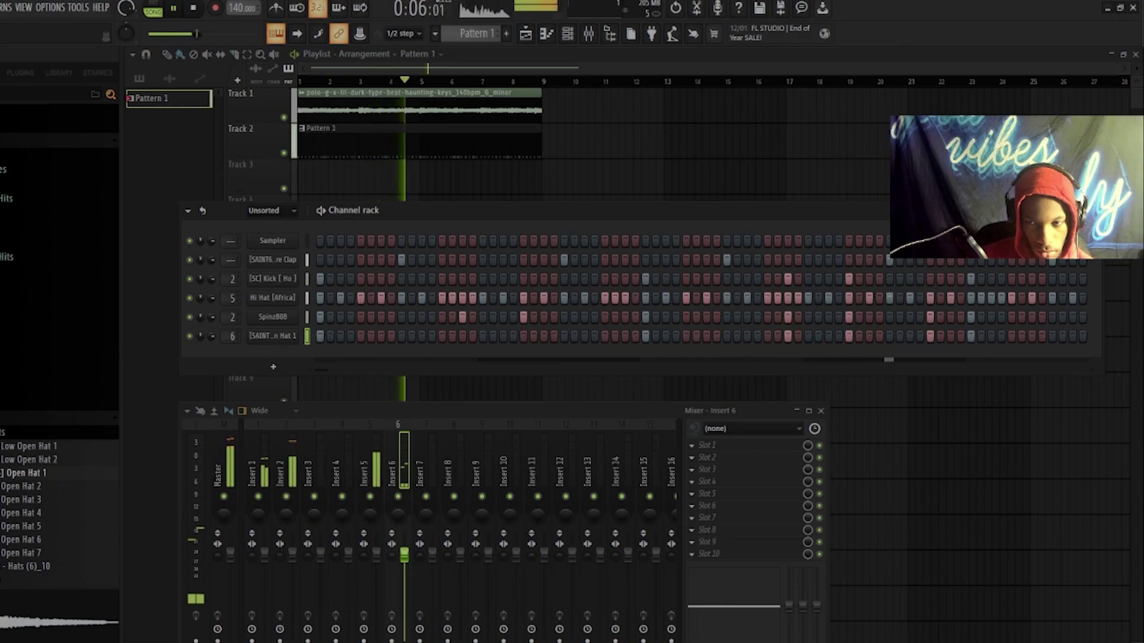
key("space")
key("space")
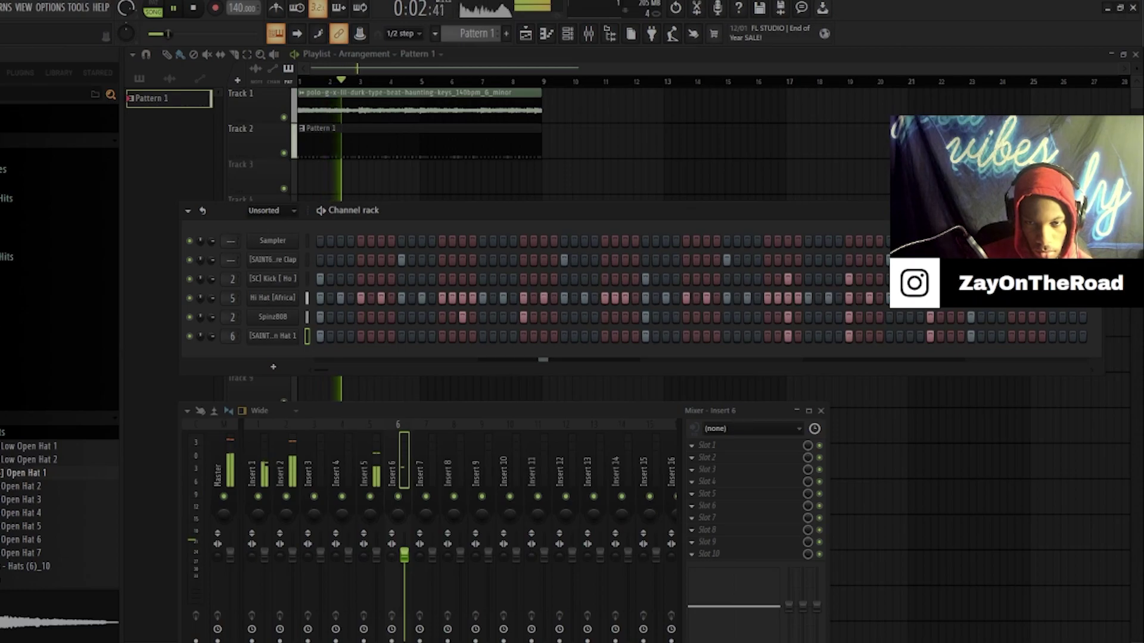
key("space")
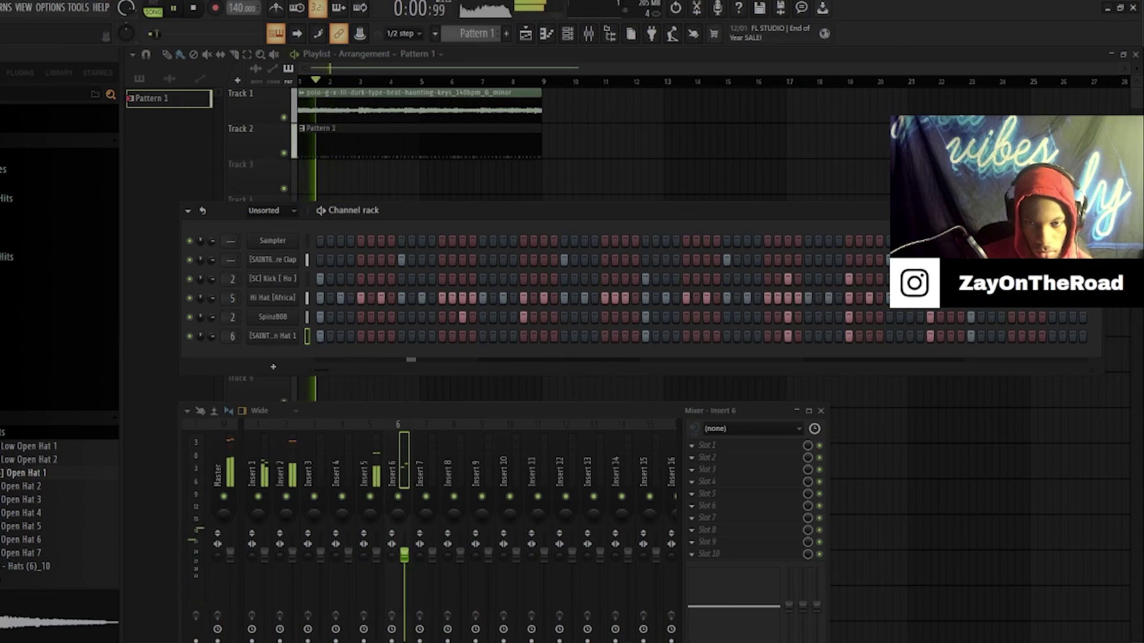
Step: Add an Open Hat 1 hit two steps after the second clap and replay the beat
right_click(574, 336)
left_click(584, 336)
key("space")
key("space")
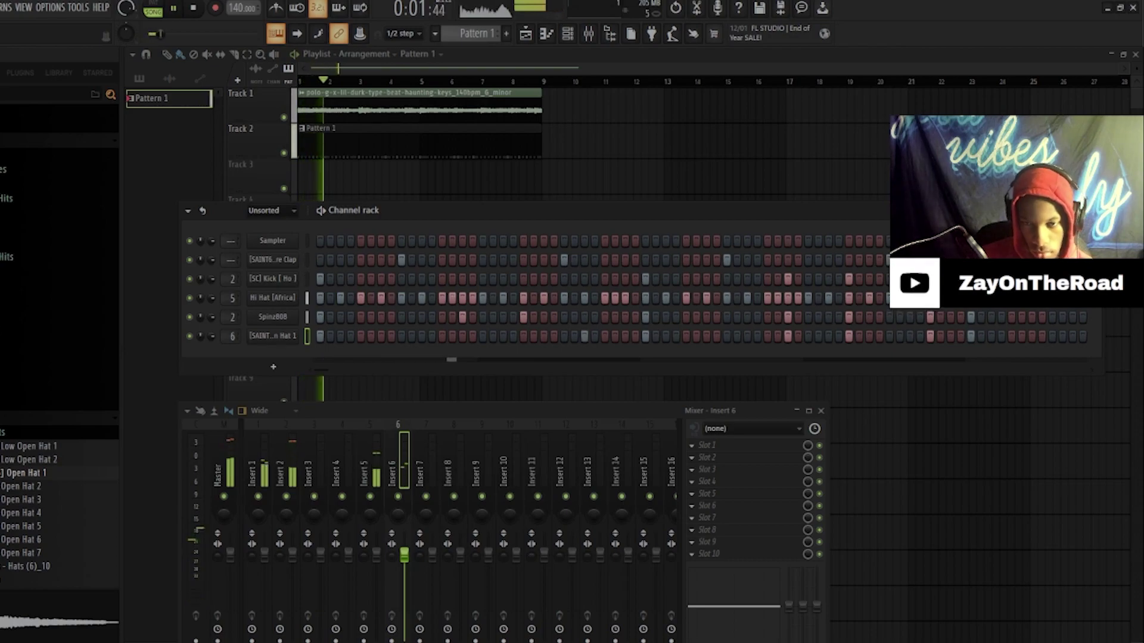